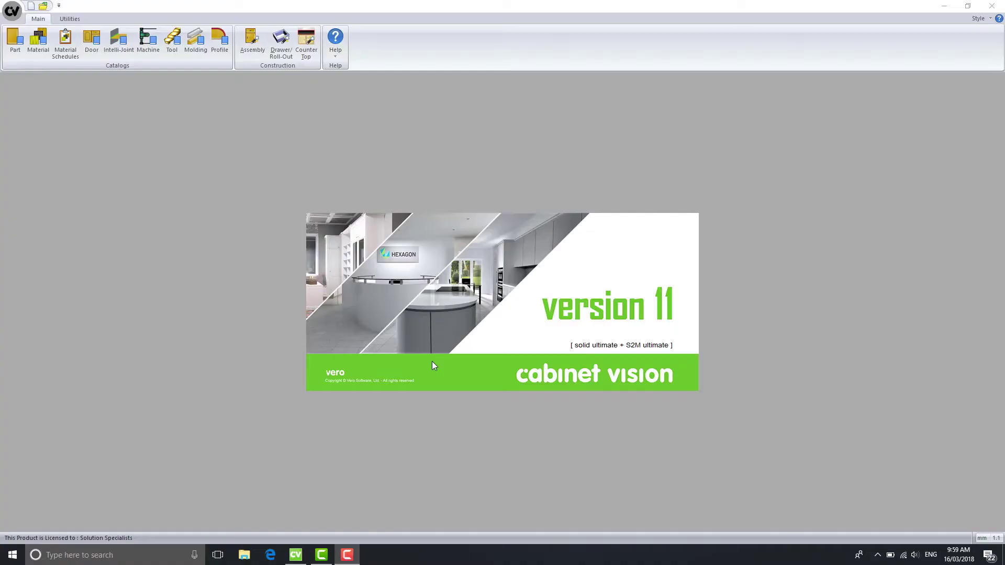
# Search 'uac' and set User Account Control to Never notify, then confirm with OK.
pyautogui.click(2, 557)
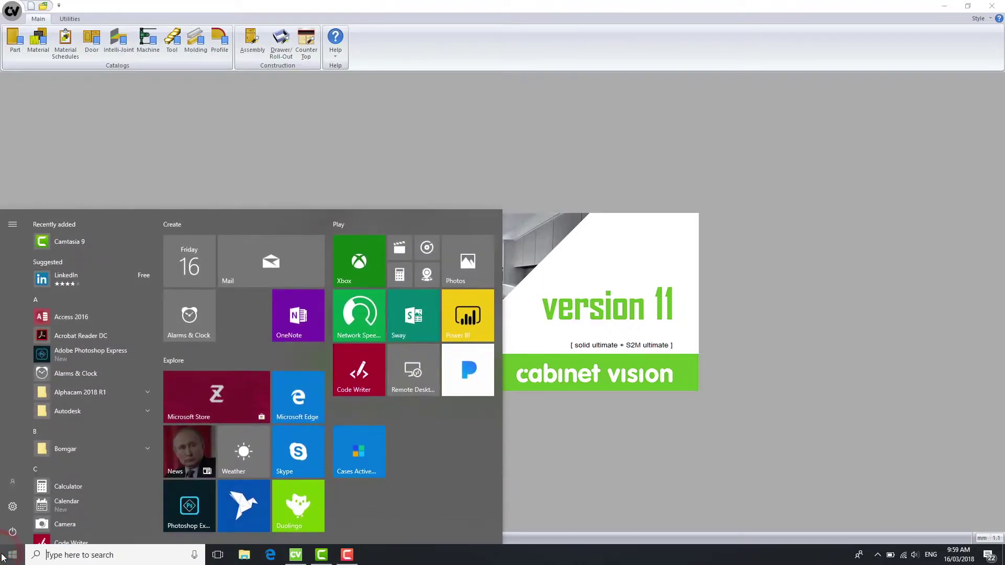
pyautogui.write('uac')
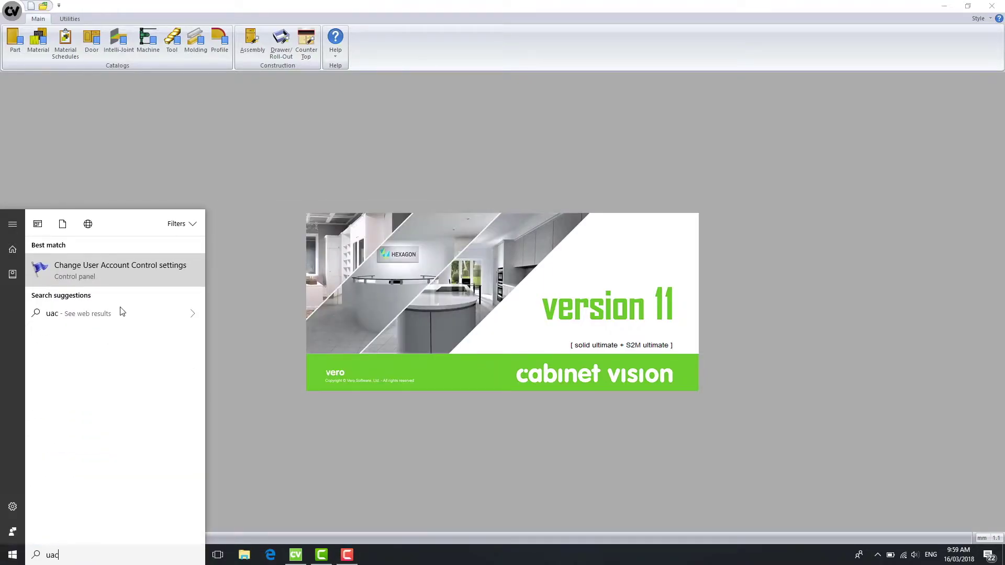
pyautogui.click(131, 273)
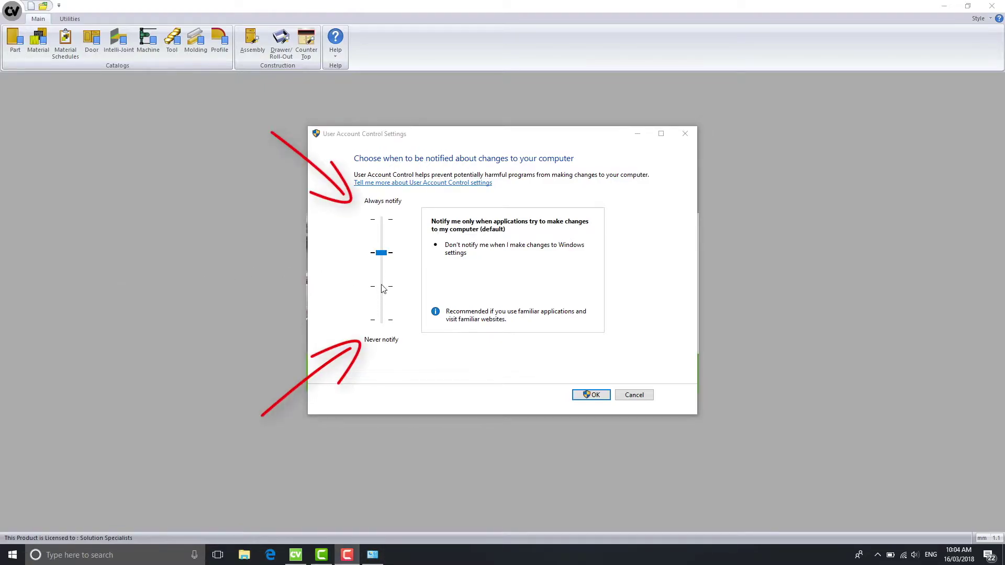
pyautogui.click(380, 319)
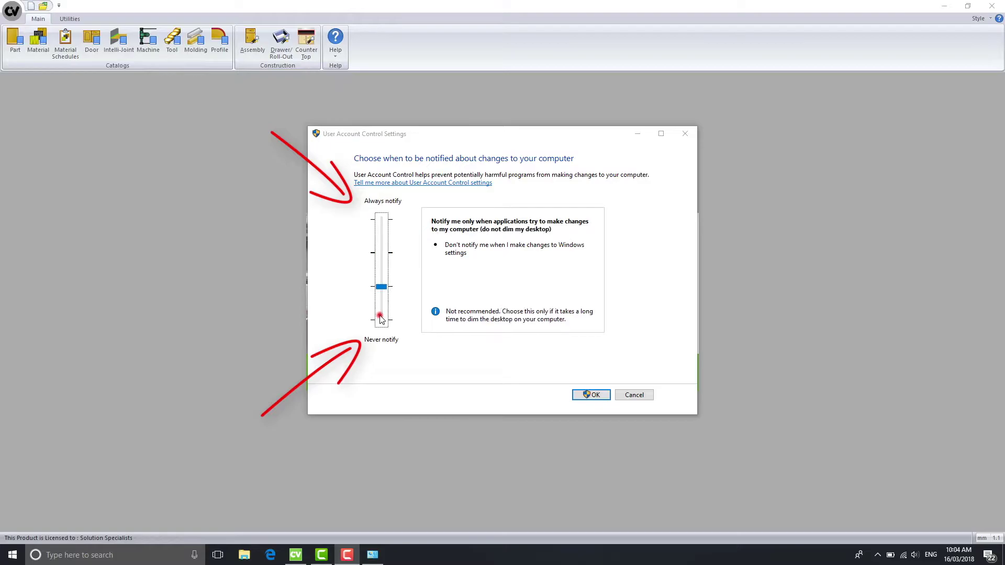
pyautogui.click(590, 395)
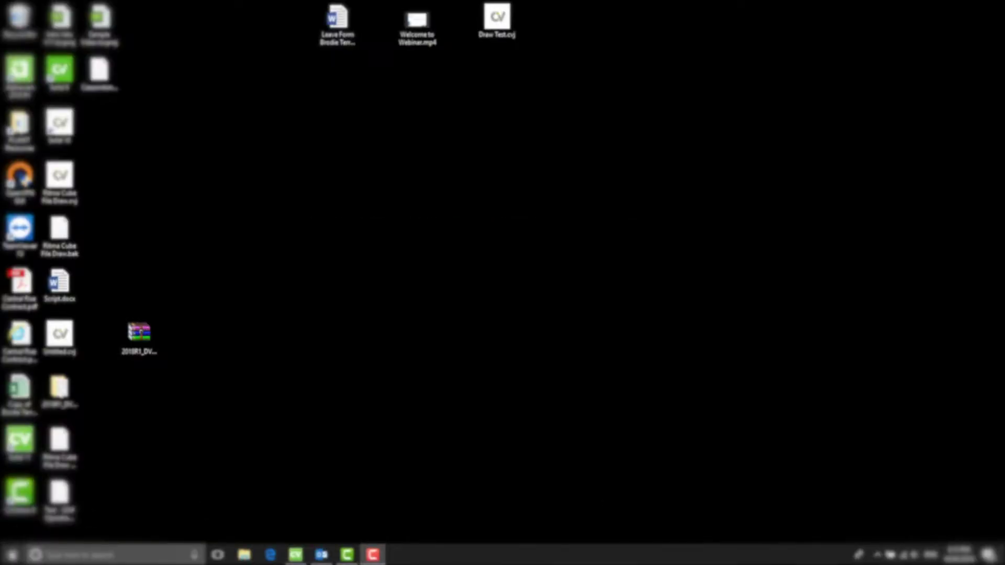
# Switch Windows Defender Firewall off for the domain, private and public network profiles and save.
pyautogui.click(13, 554)
pyautogui.write('win')
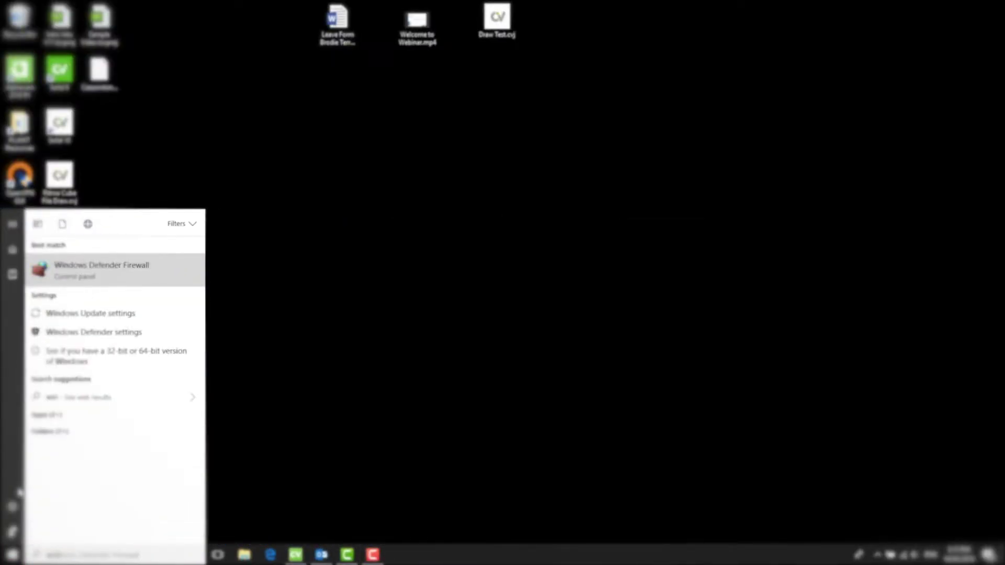
pyautogui.press('Return')
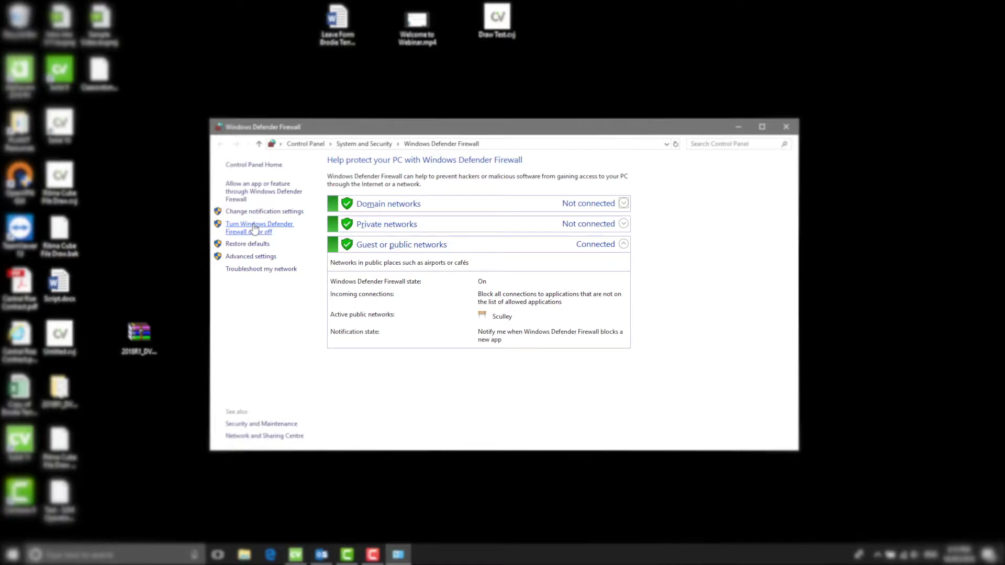
pyautogui.click(254, 228)
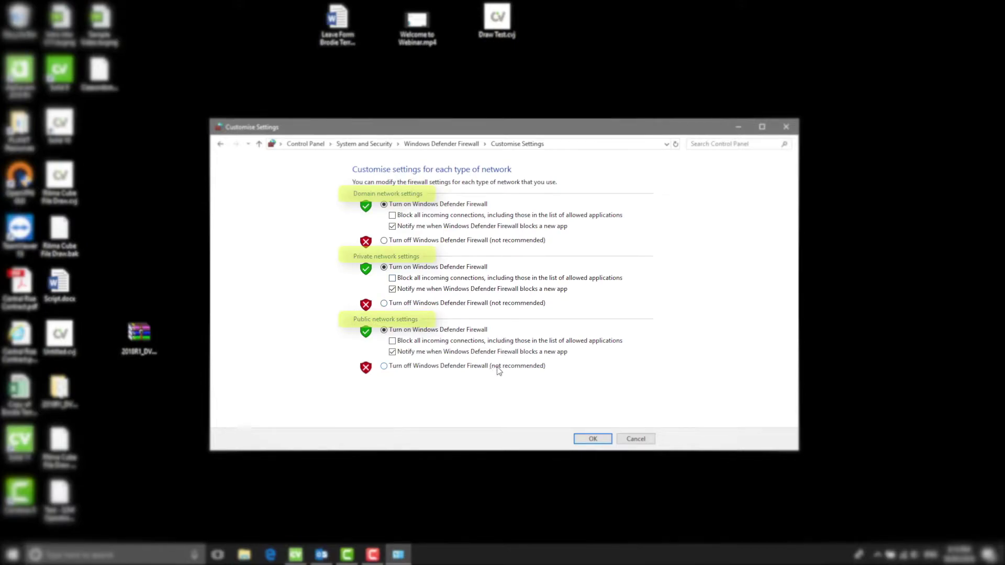
pyautogui.click(464, 241)
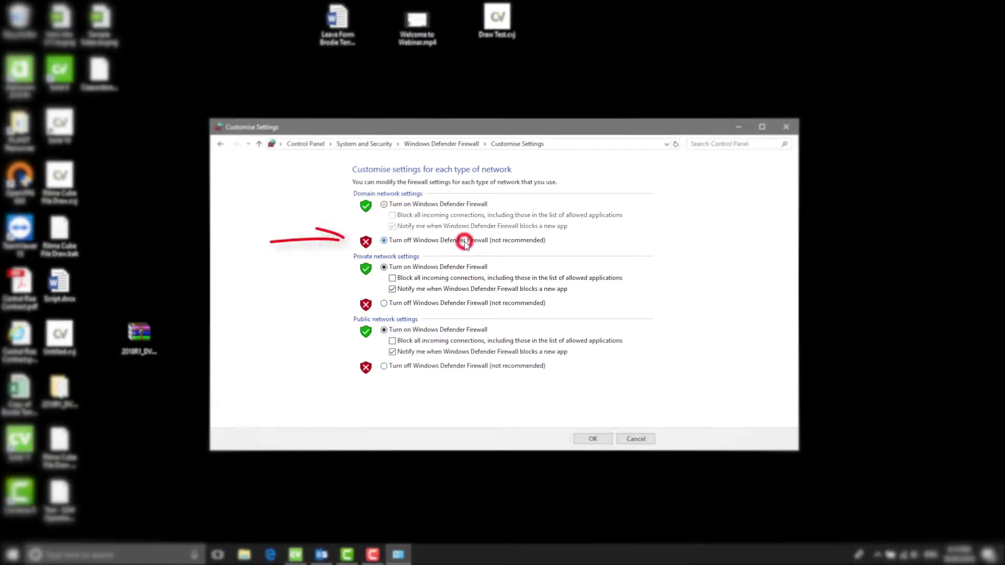
pyautogui.click(404, 304)
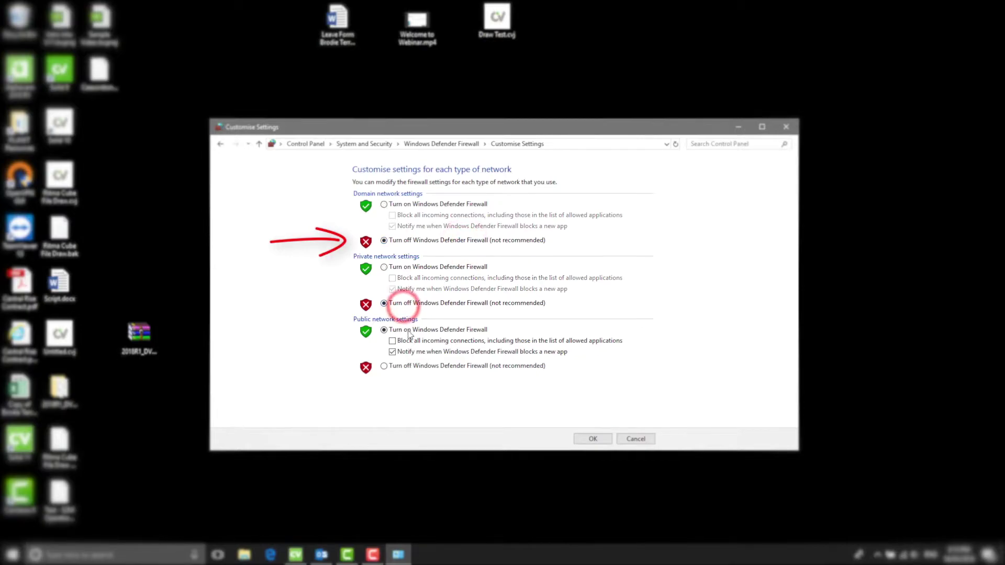
pyautogui.click(414, 366)
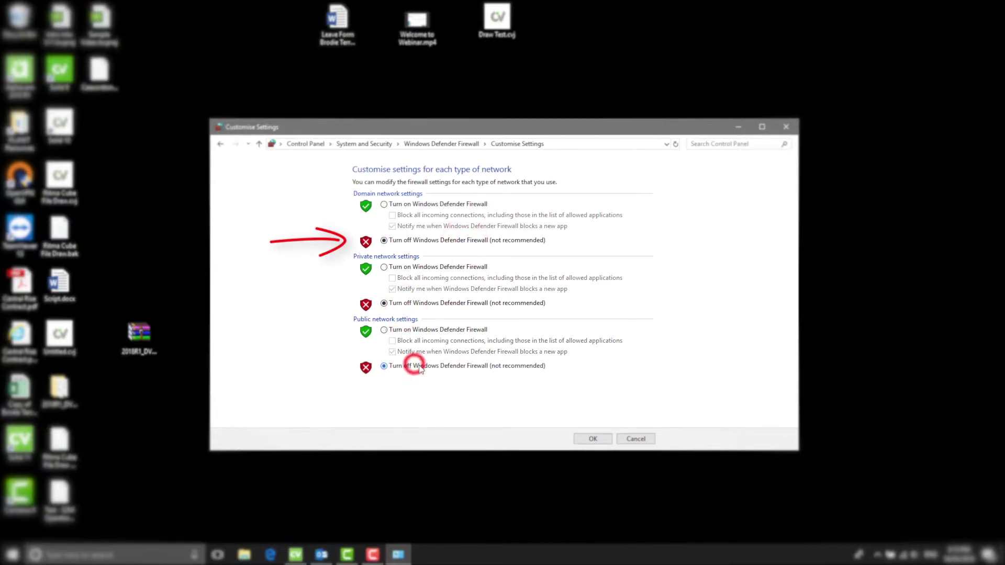
pyautogui.click(590, 439)
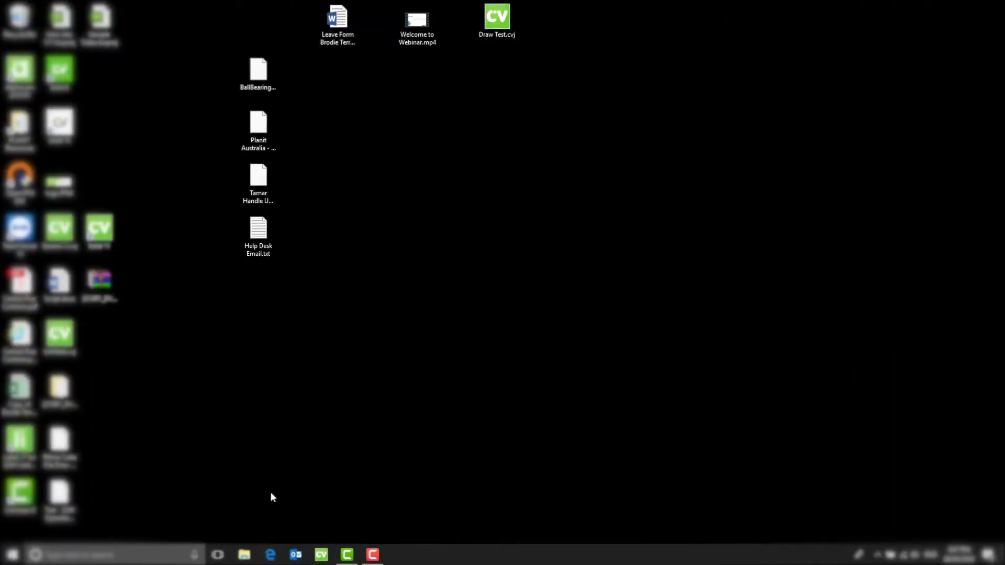
# Open the Properties of the Cabinet Vision folder on Local Disk (C:).
pyautogui.click(244, 554)
pyautogui.scroll(-4, 412, 316)
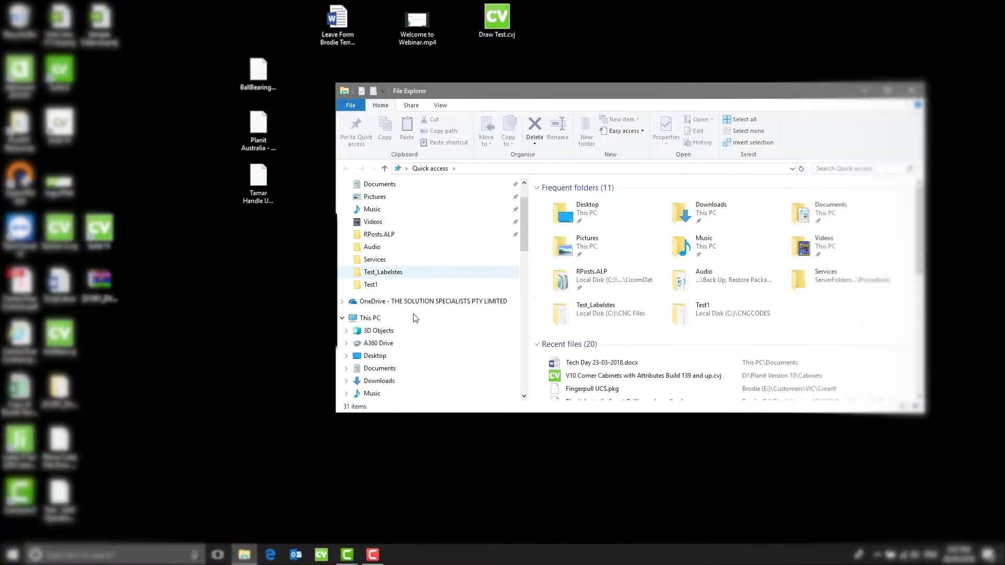
pyautogui.click(404, 357)
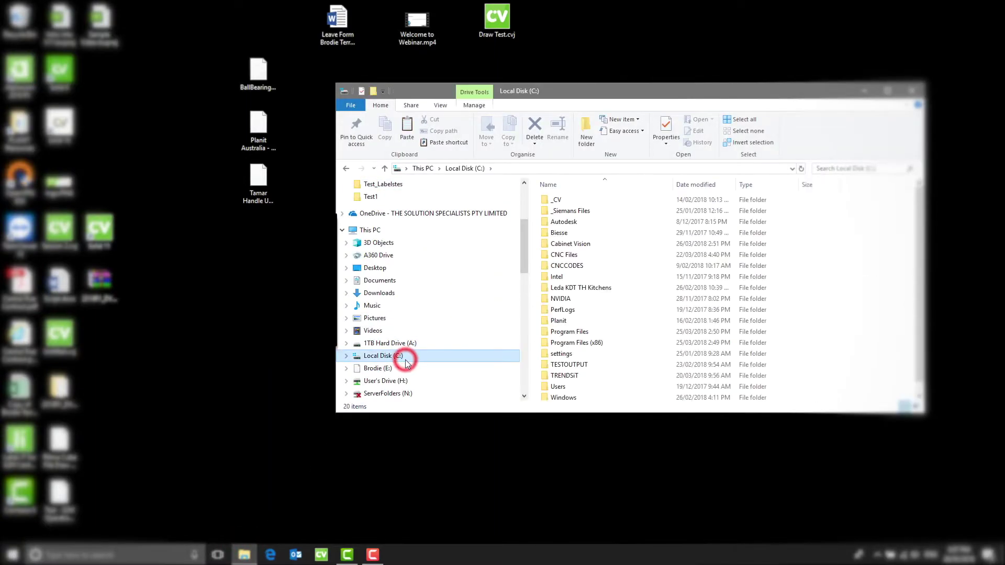
pyautogui.click(600, 246)
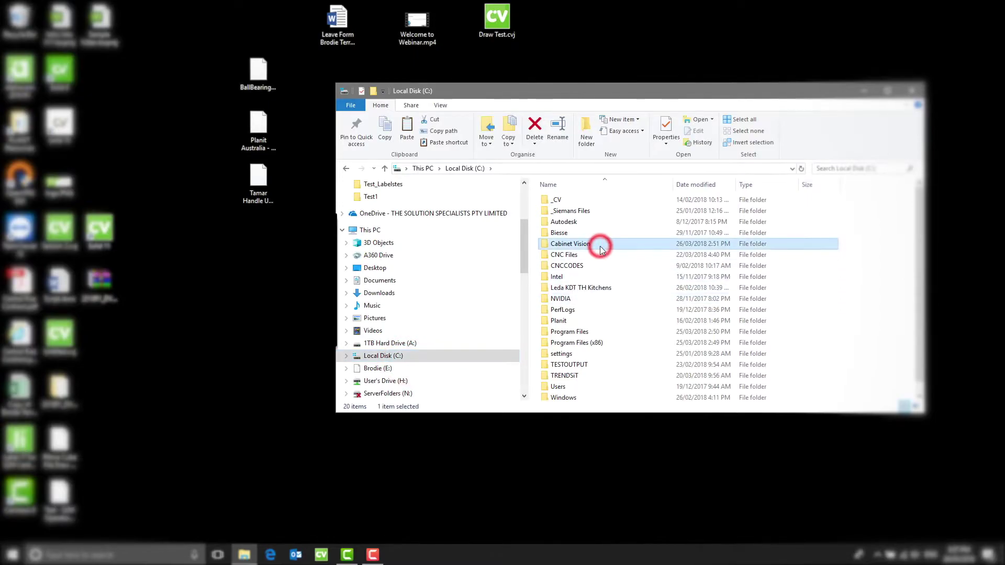
pyautogui.rightClick(600, 246)
pyautogui.click(632, 502)
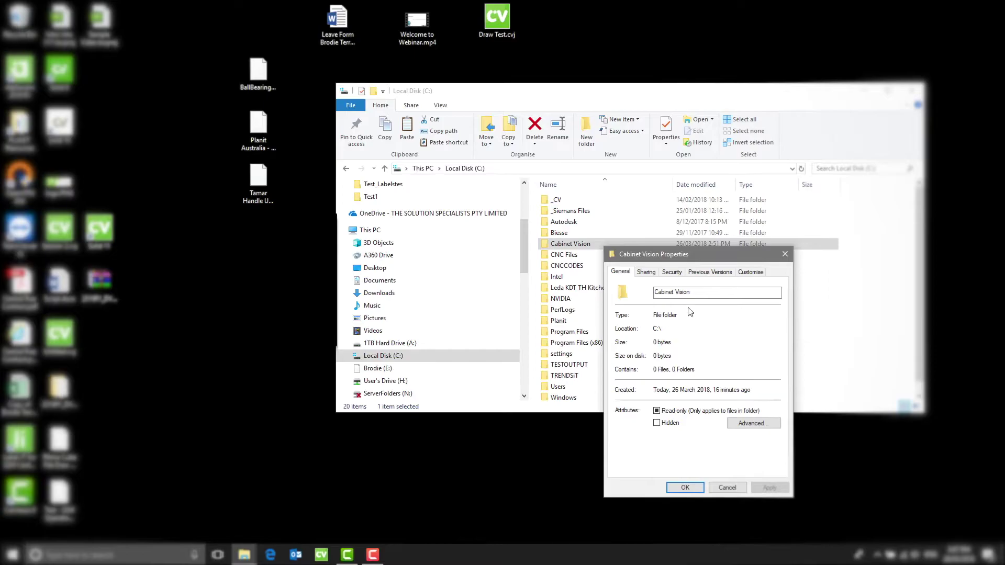
# Add the Everyone group on the Security tab with Full control allowed, and close the dialogs.
pyautogui.click(675, 272)
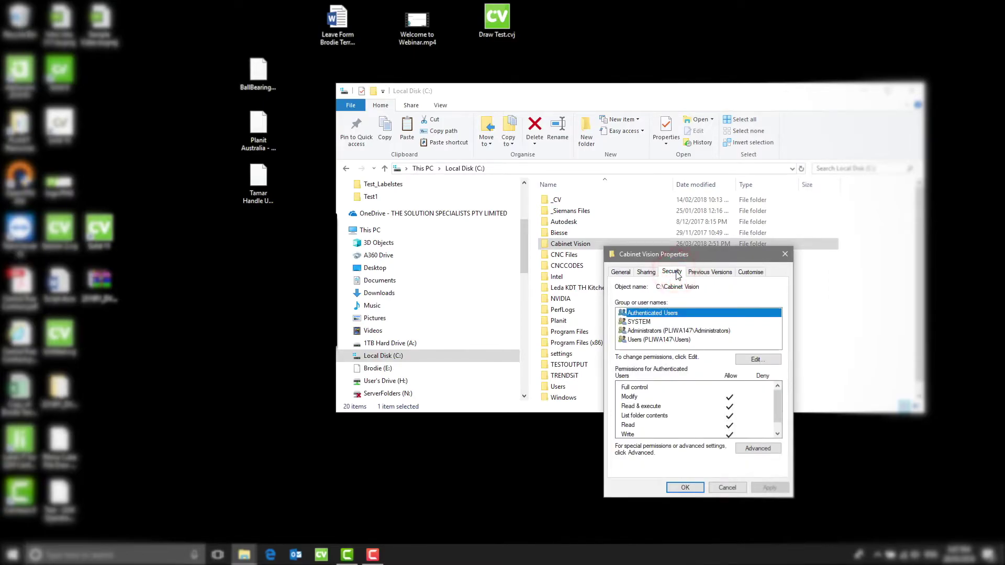
pyautogui.click(757, 361)
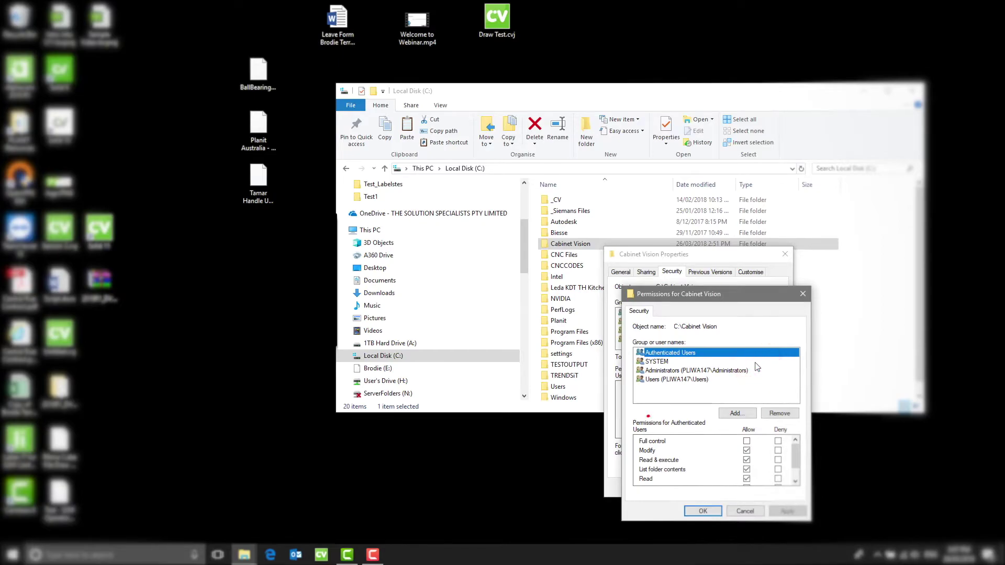
pyautogui.click(736, 413)
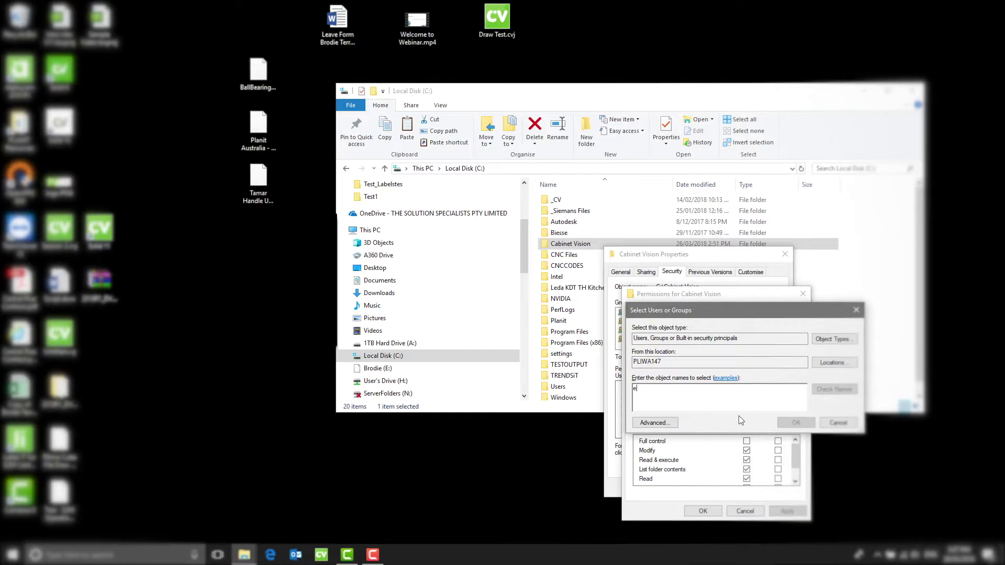
pyautogui.write('ev')
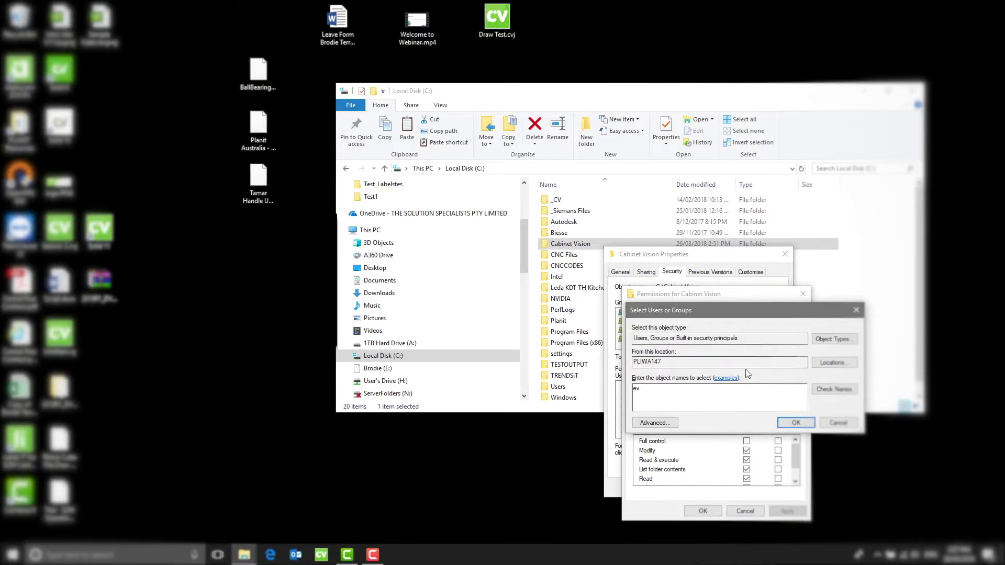
pyautogui.click(799, 424)
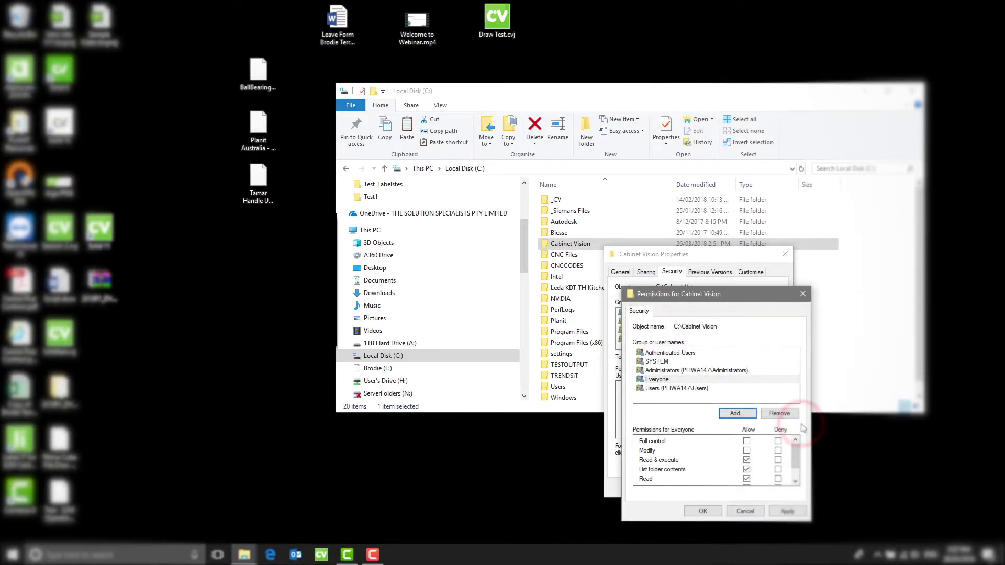
pyautogui.click(746, 442)
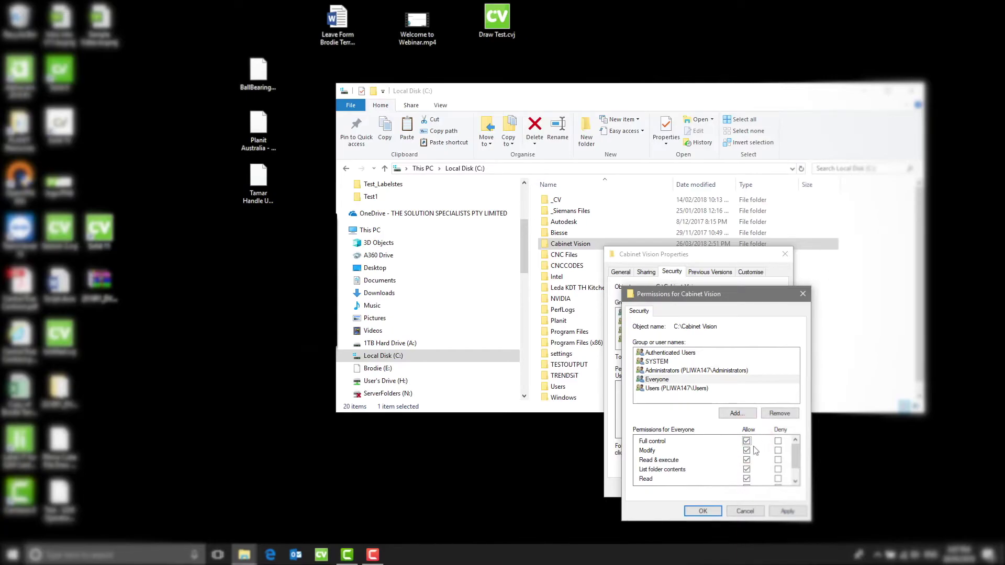
pyautogui.click(703, 512)
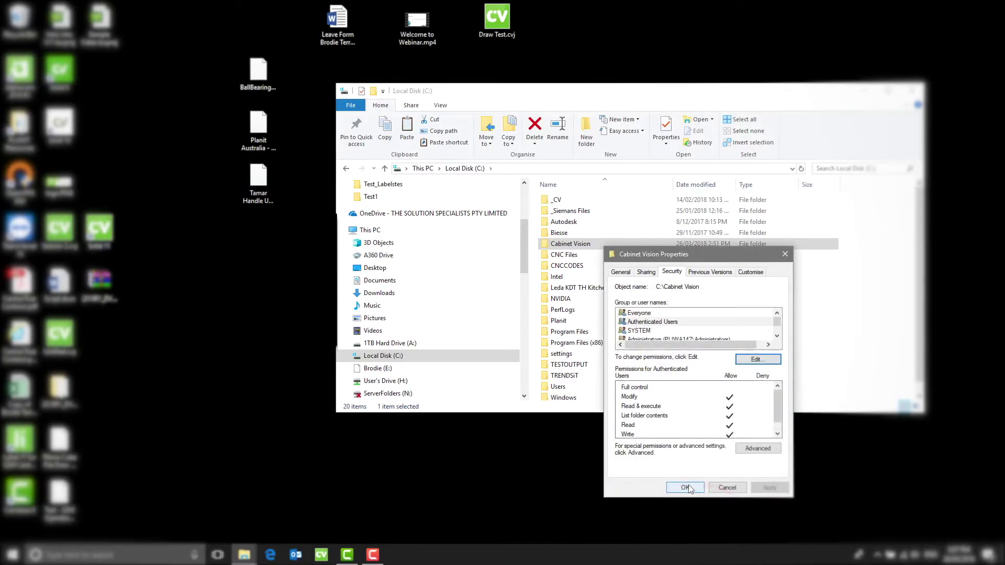
pyautogui.click(686, 488)
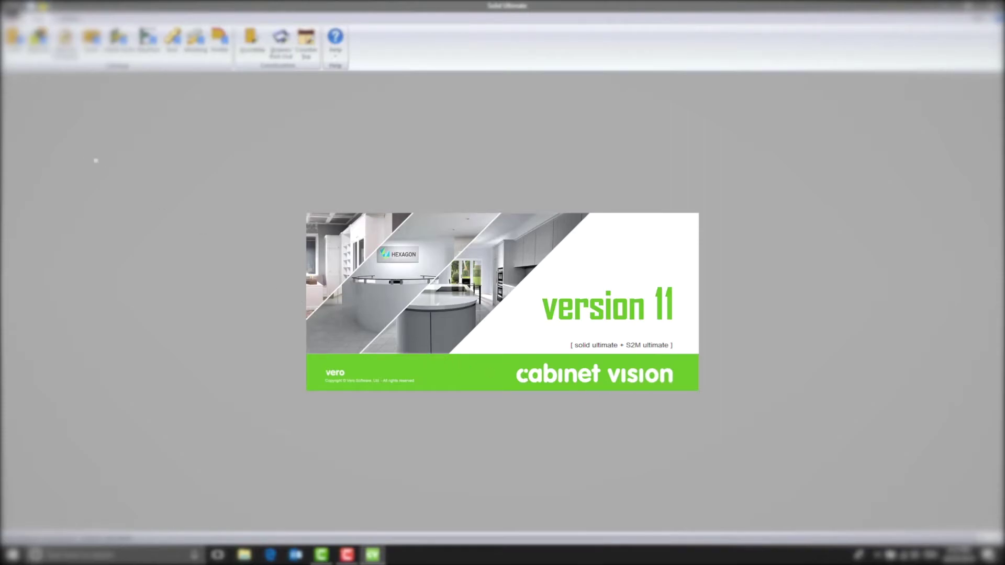
# Quit Cabinet Vision with Exit Solid from the application menu.
pyautogui.click(13, 10)
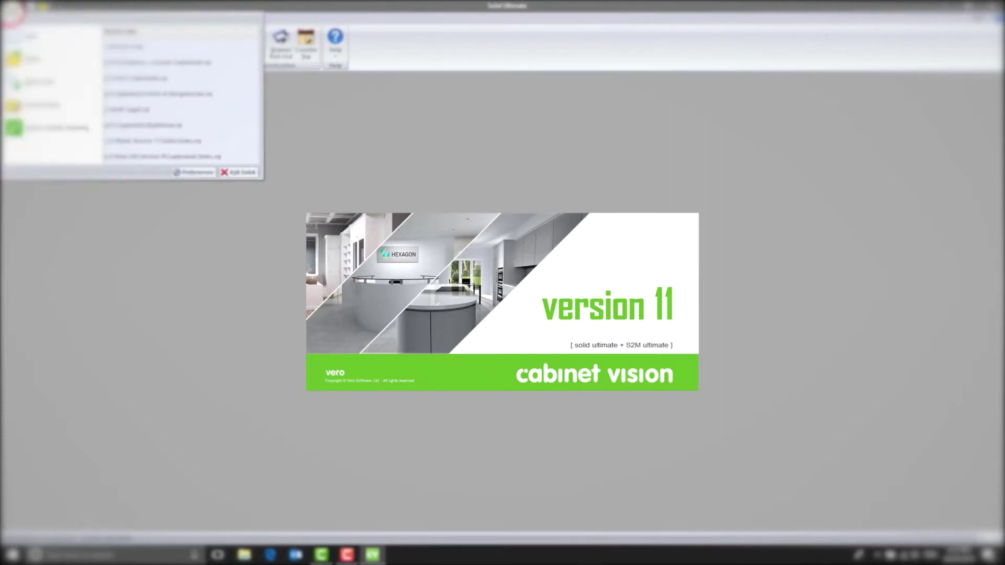
pyautogui.click(251, 174)
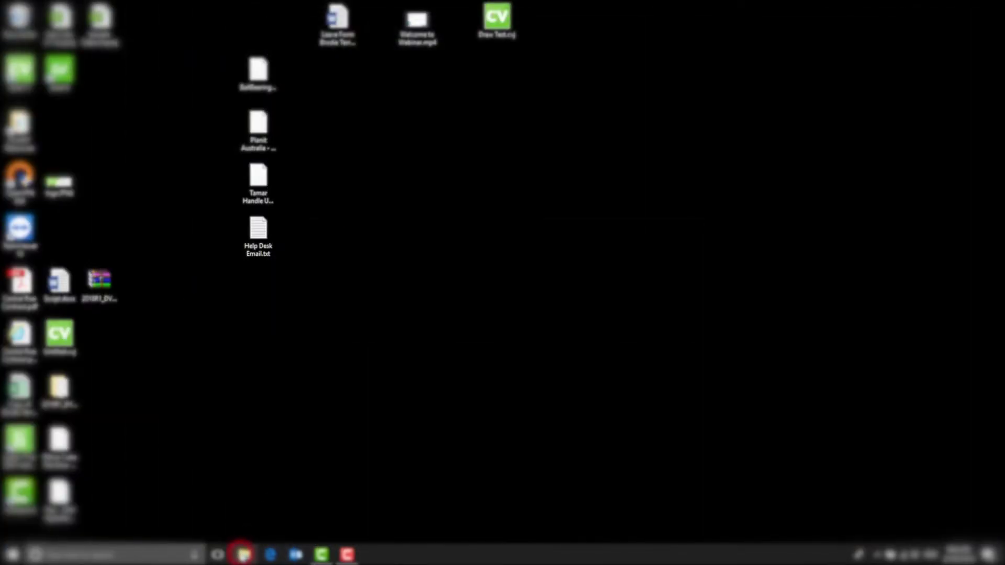
# Browse to C:\Cabinet Vision\Solid_11 and select CVBackup.exe.
pyautogui.click(244, 554)
pyautogui.scroll(-4, 269, 456)
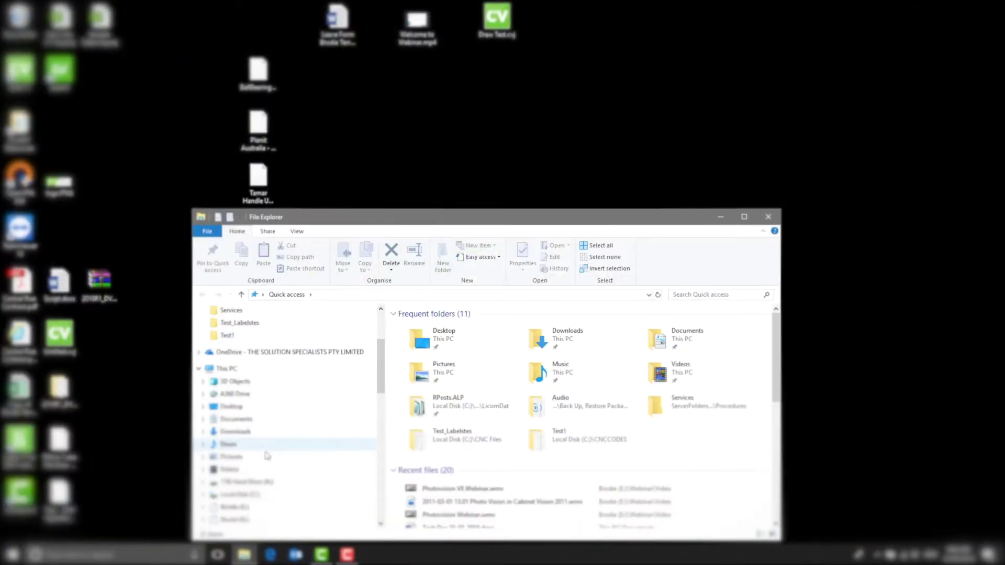
pyautogui.click(251, 469)
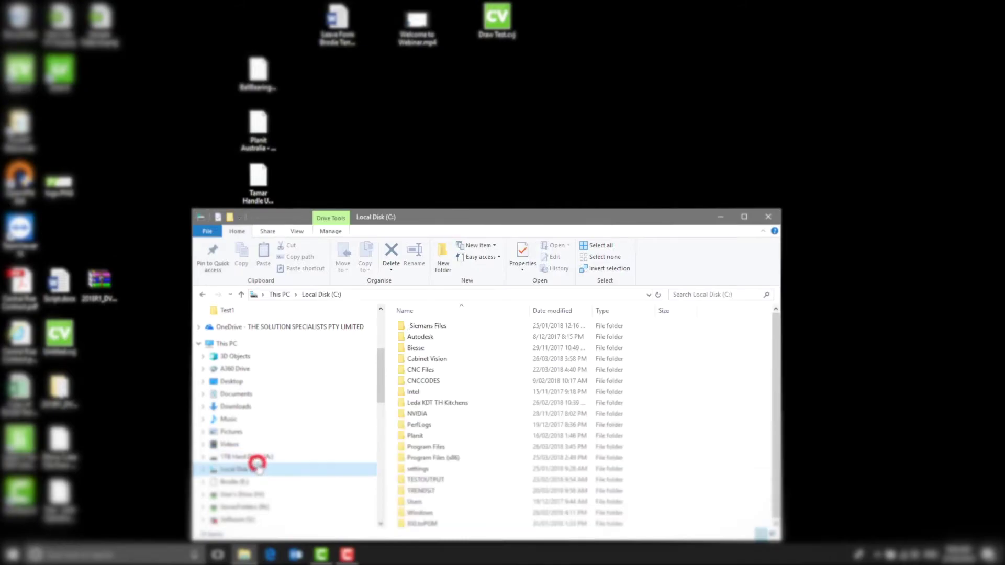
pyautogui.doubleClick(464, 359)
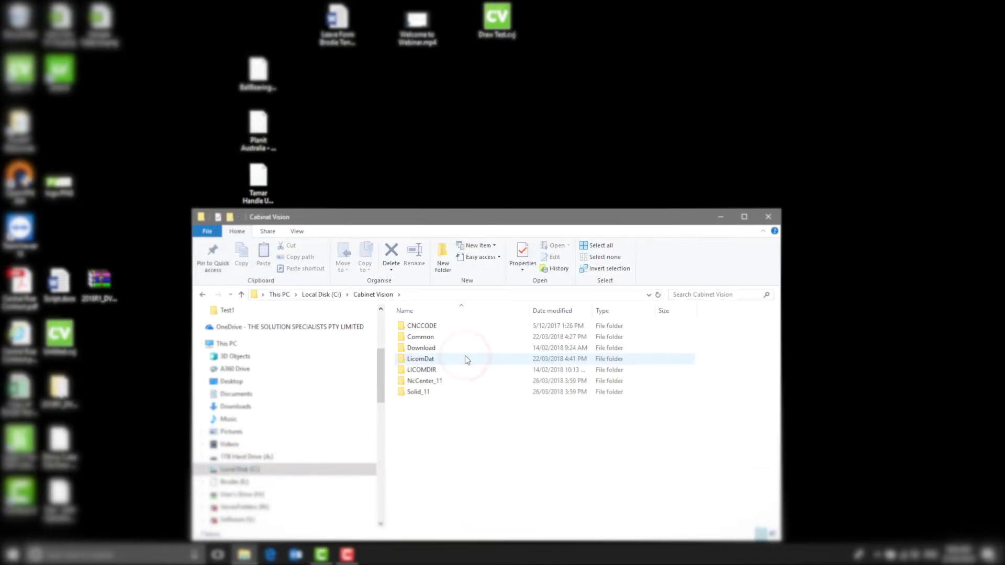
pyautogui.doubleClick(418, 391)
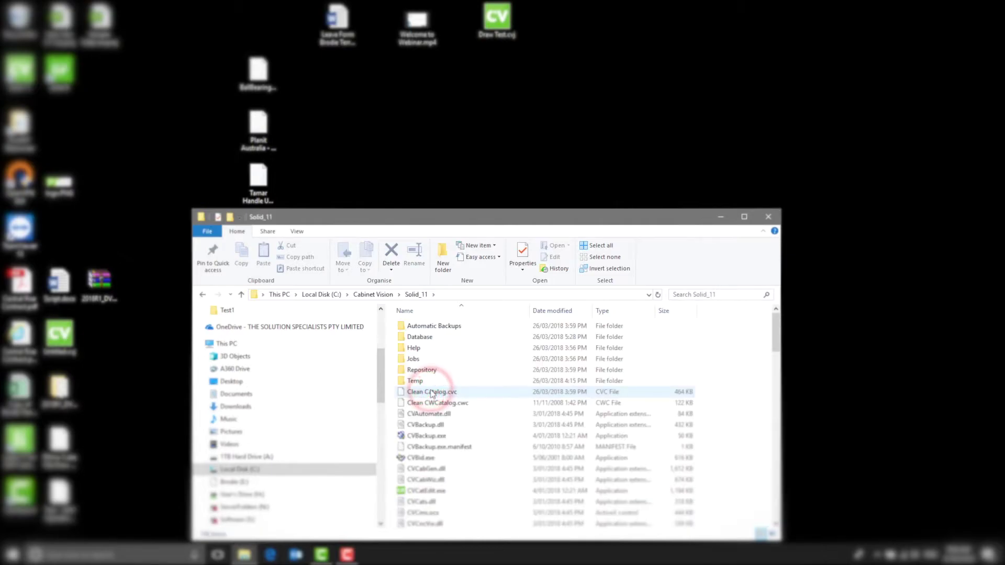
pyautogui.scroll(-2, 432, 393)
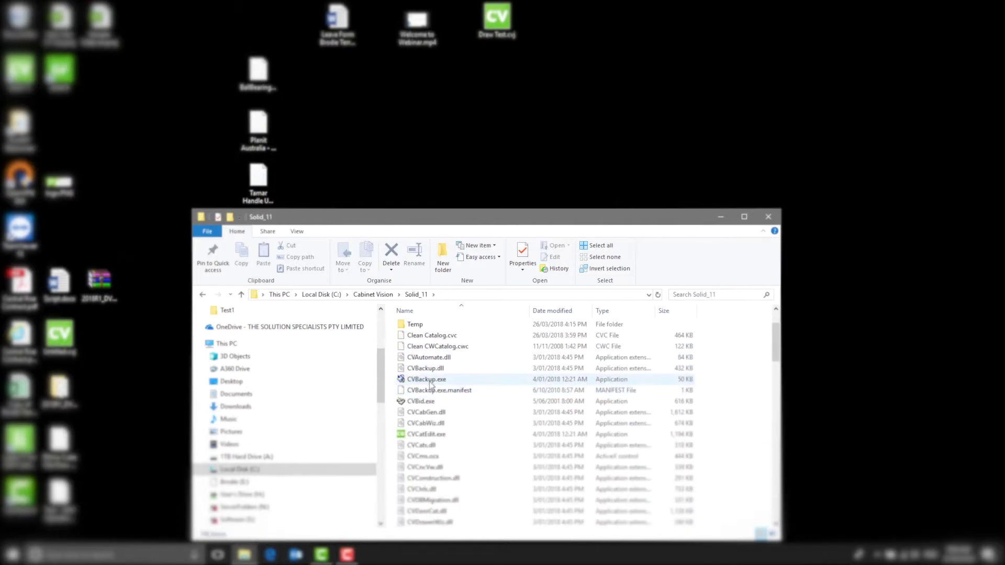
pyautogui.click(429, 379)
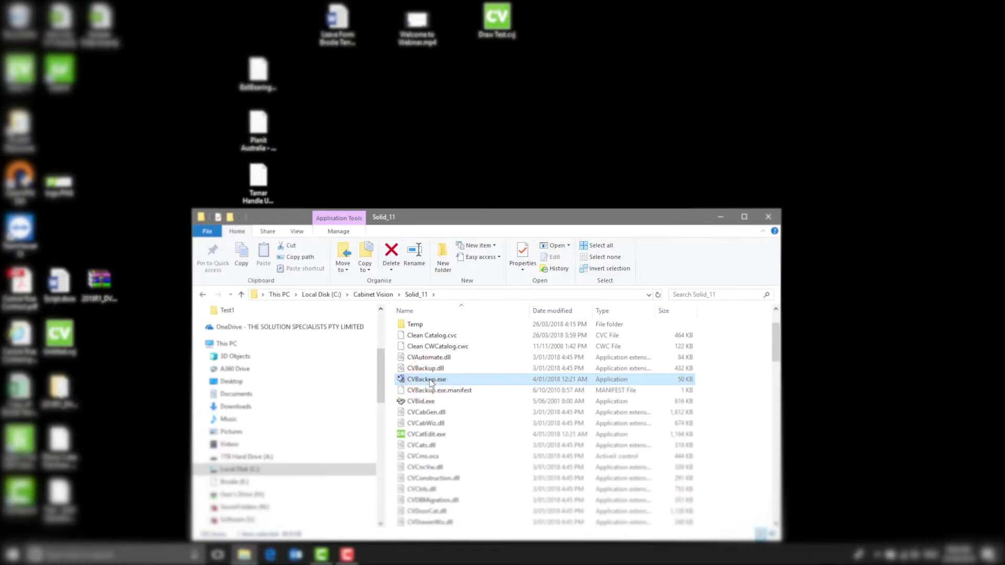
# Run CVBackup.exe as administrator and answer No to deleting old backups.
pyautogui.rightClick(430, 382)
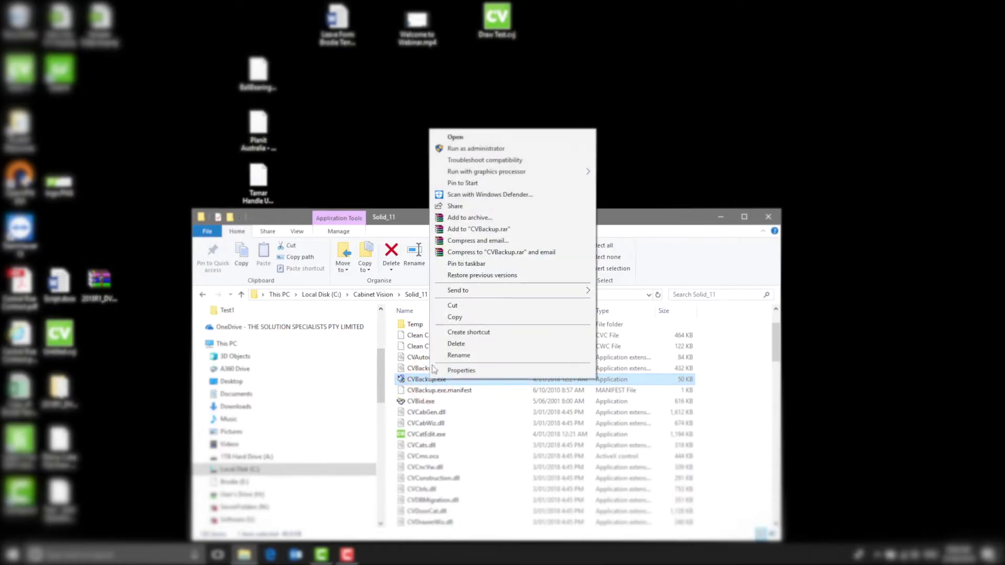
pyautogui.click(479, 147)
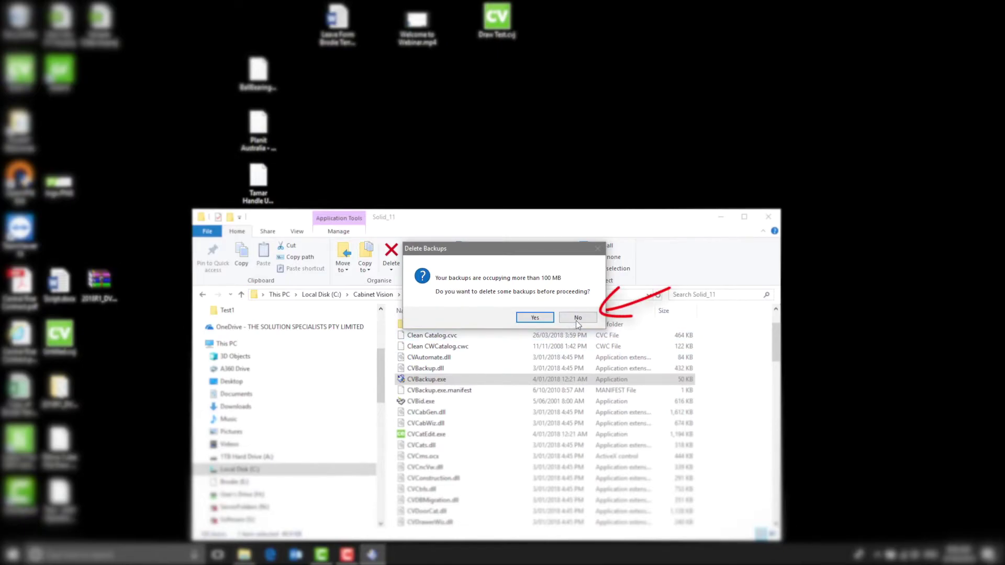
pyautogui.click(577, 317)
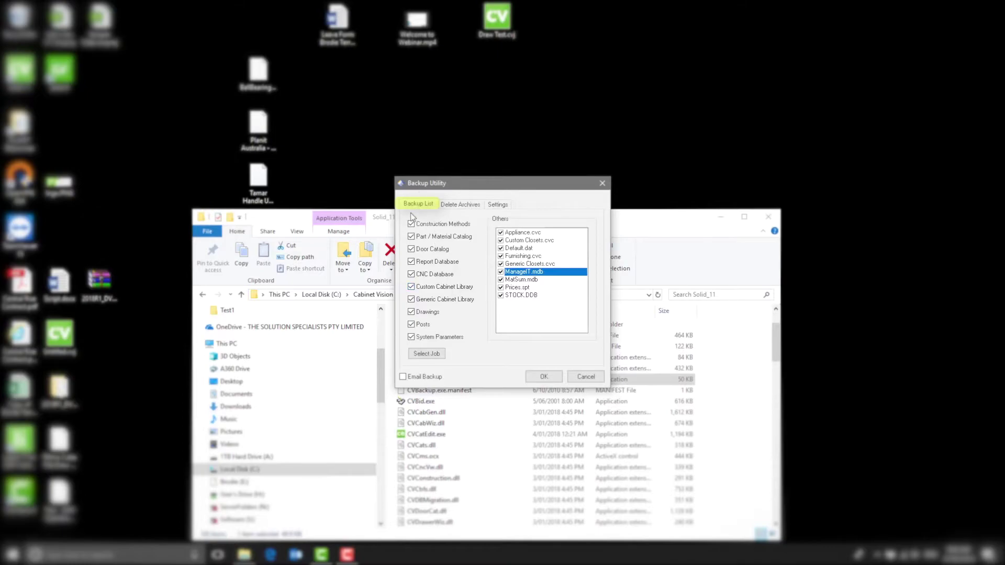
# Open and cancel Select Job, then view the Delete Archives and Settings tabs.
pyautogui.click(412, 237)
pyautogui.click(423, 360)
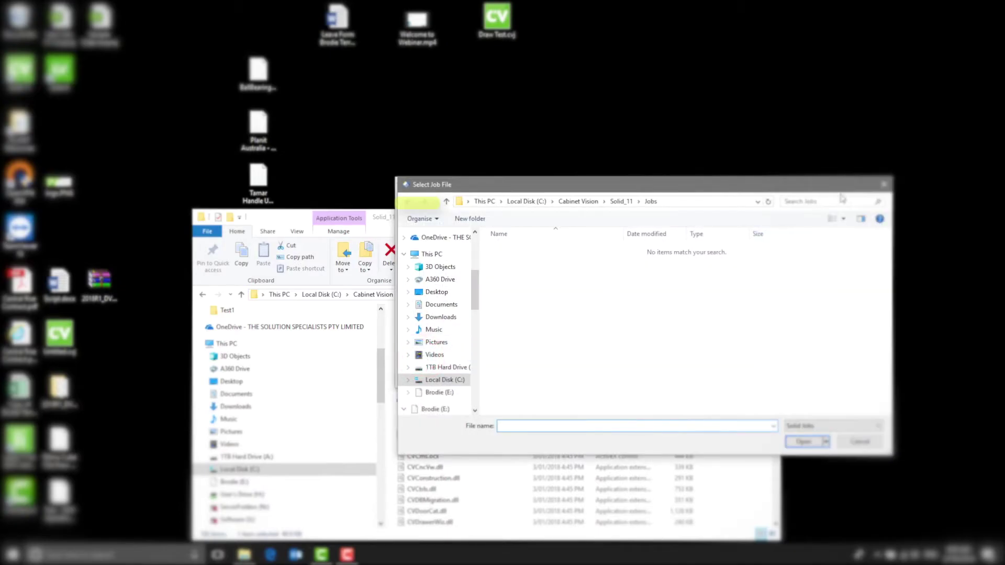
pyautogui.click(883, 184)
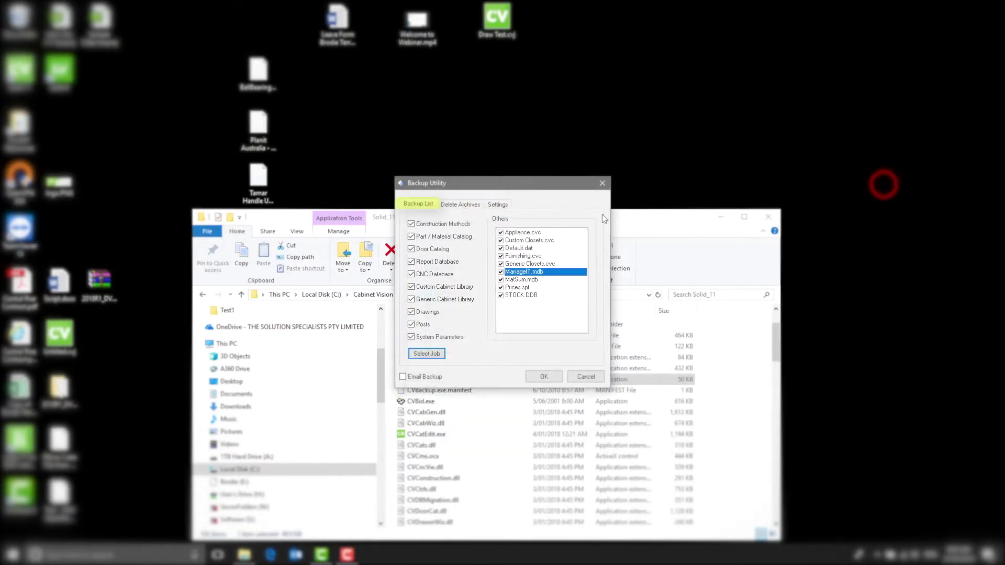
pyautogui.click(460, 208)
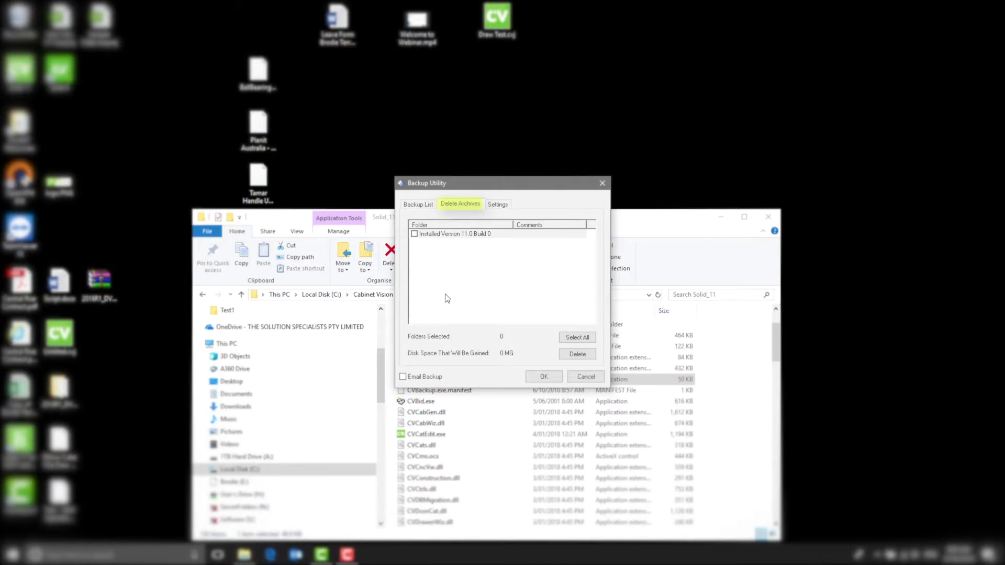
pyautogui.click(500, 204)
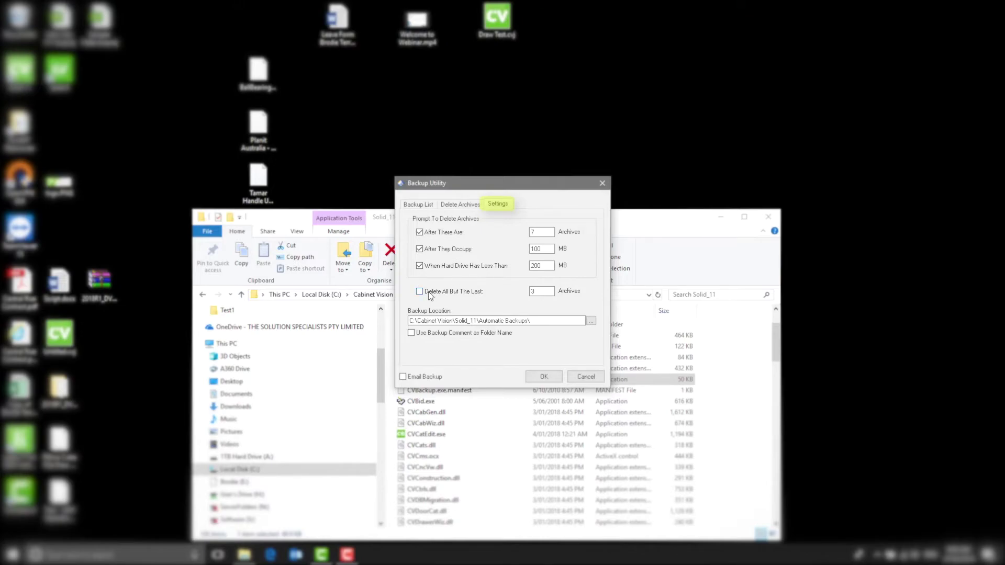
# From the Backup List tab, run the backup of all items with an empty description.
pyautogui.click(425, 206)
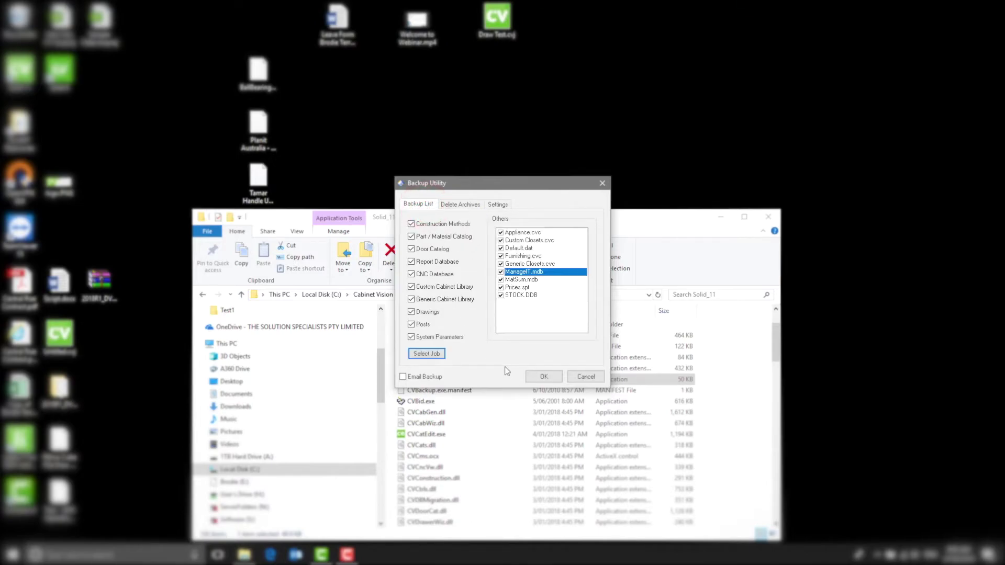
pyautogui.click(539, 374)
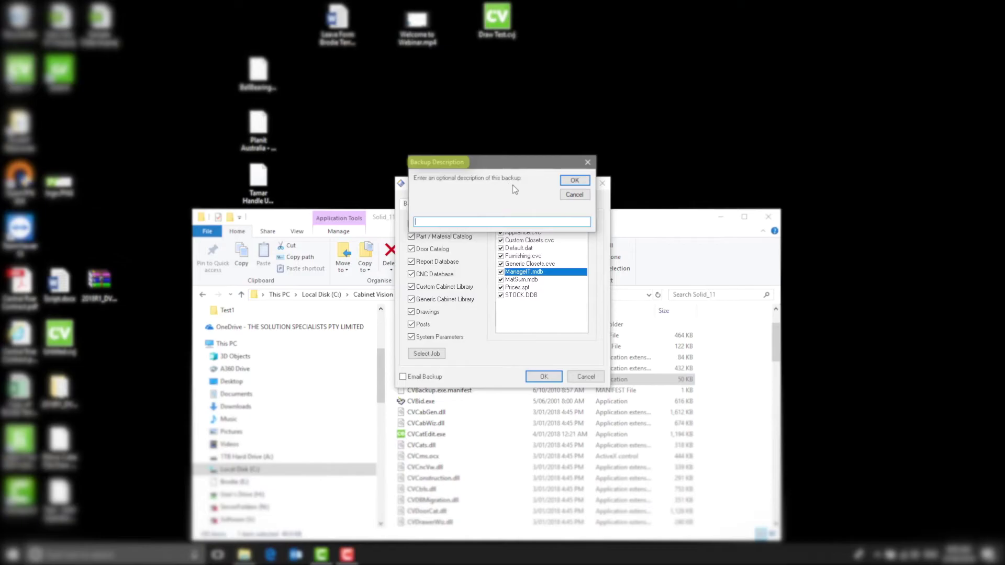
pyautogui.click(570, 180)
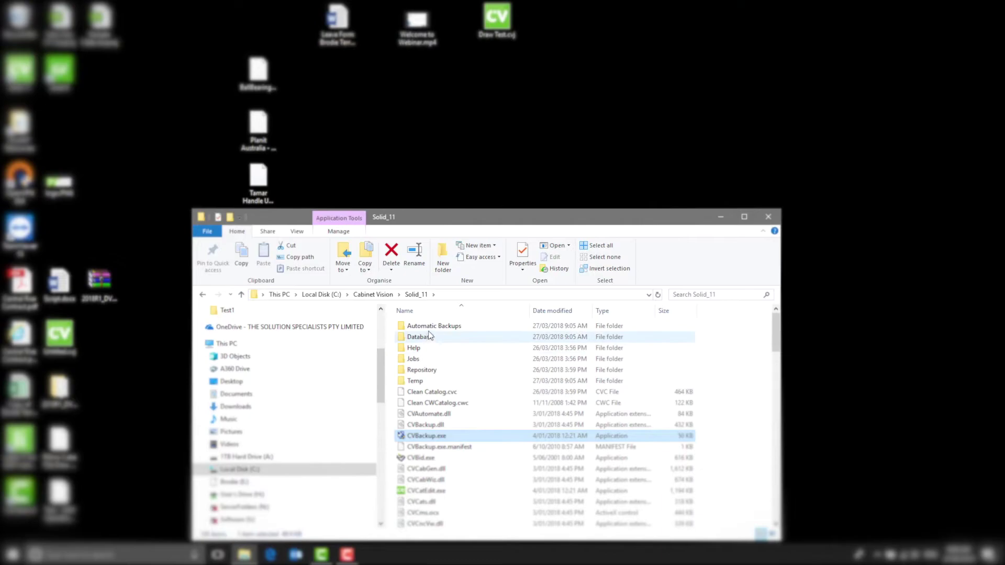
# Copy the 03 27 18 - 09 05am folder from Automatic Backups and paste it onto drive E:.
pyautogui.doubleClick(426, 325)
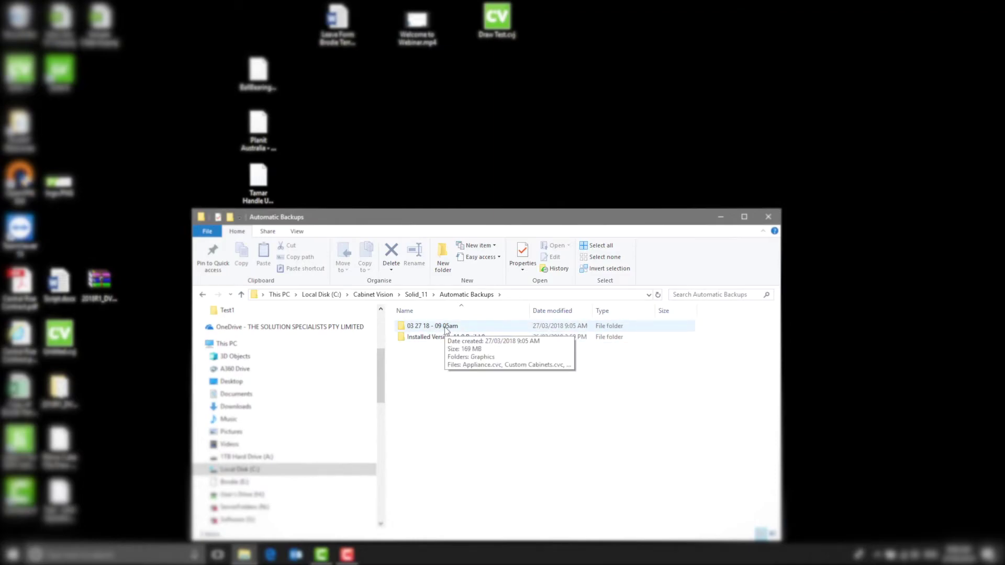
pyautogui.click(419, 320)
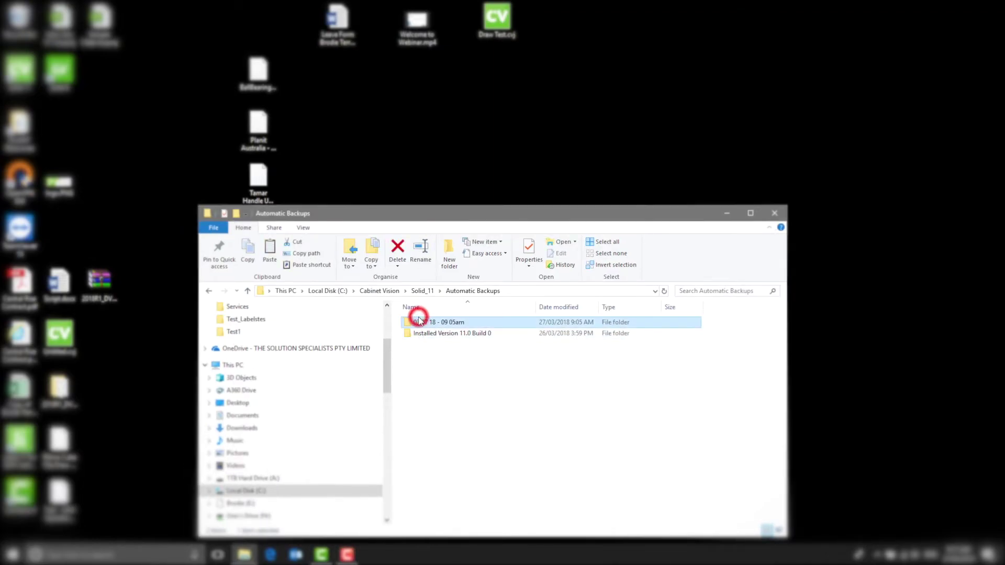
pyautogui.rightClick(419, 321)
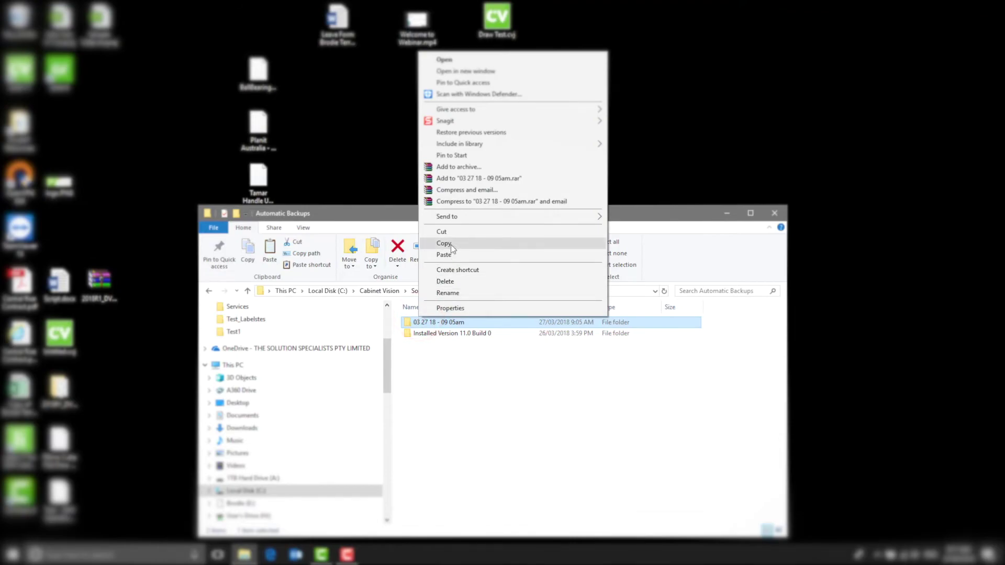
pyautogui.click(450, 244)
pyautogui.click(250, 500)
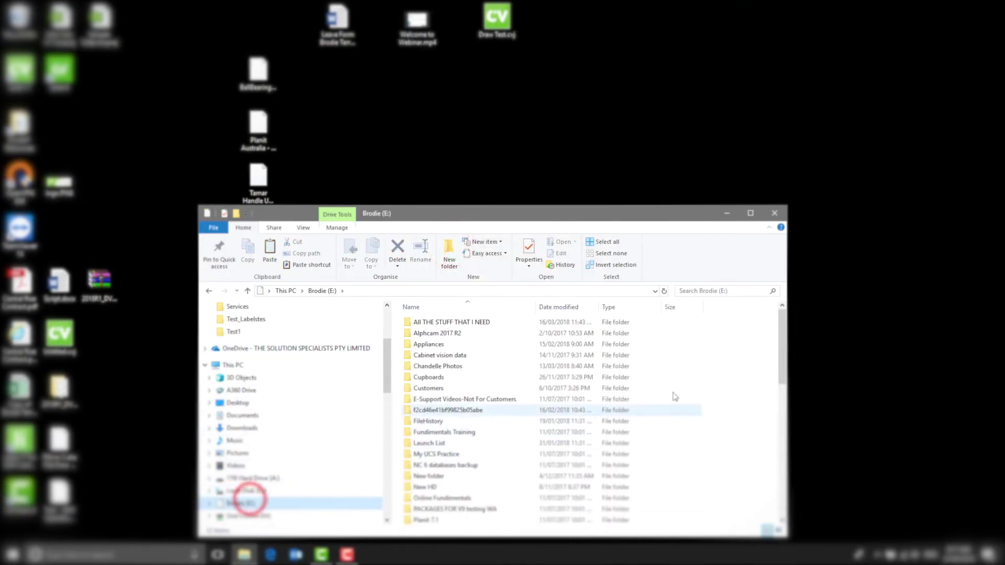
pyautogui.rightClick(691, 386)
pyautogui.click(718, 457)
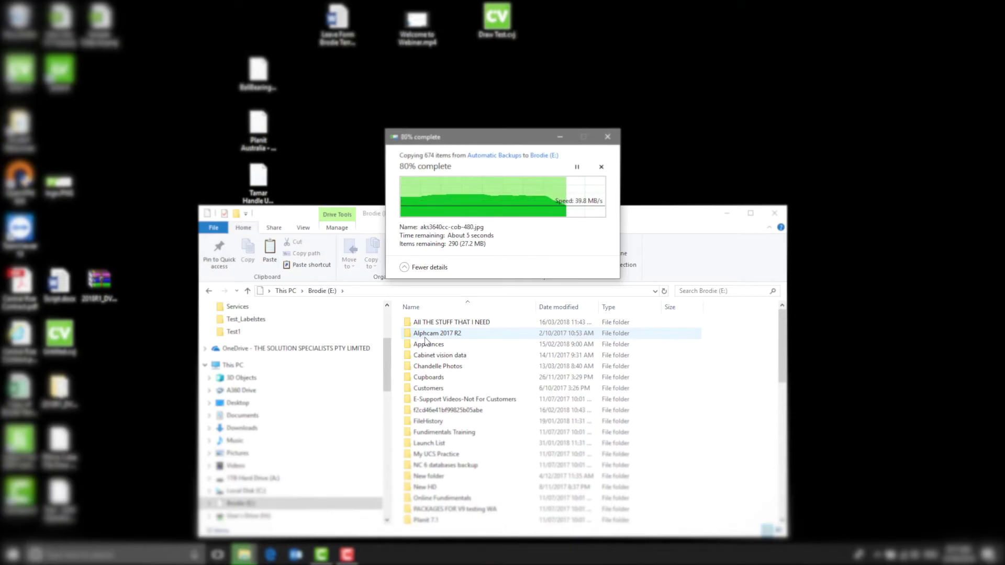
# Reopen File Explorer, browse to C:\Cabinet Vision\Solid_11 and select CVRestore.exe.
pyautogui.click(774, 213)
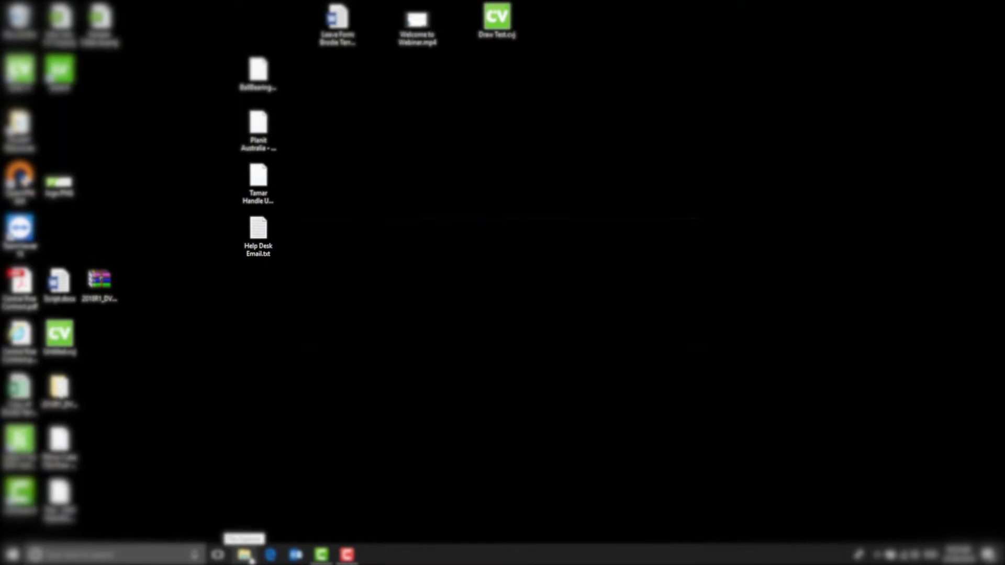
pyautogui.click(246, 554)
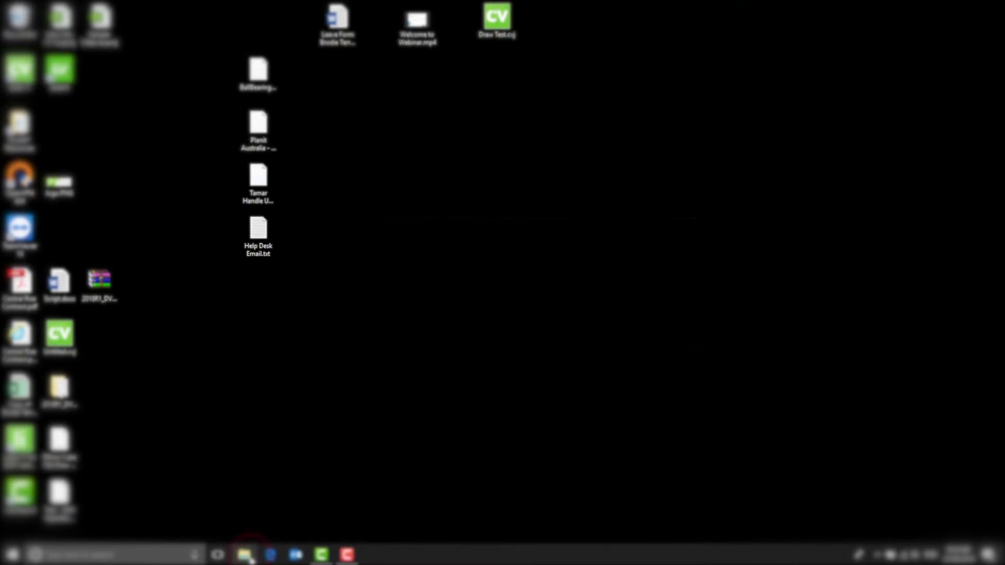
pyautogui.scroll(-4, 251, 460)
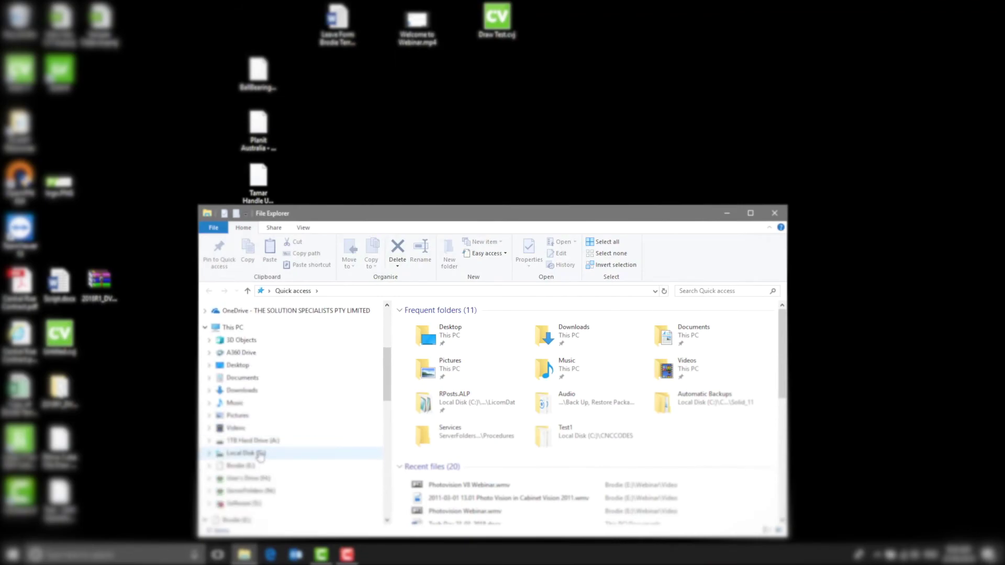
pyautogui.click(258, 452)
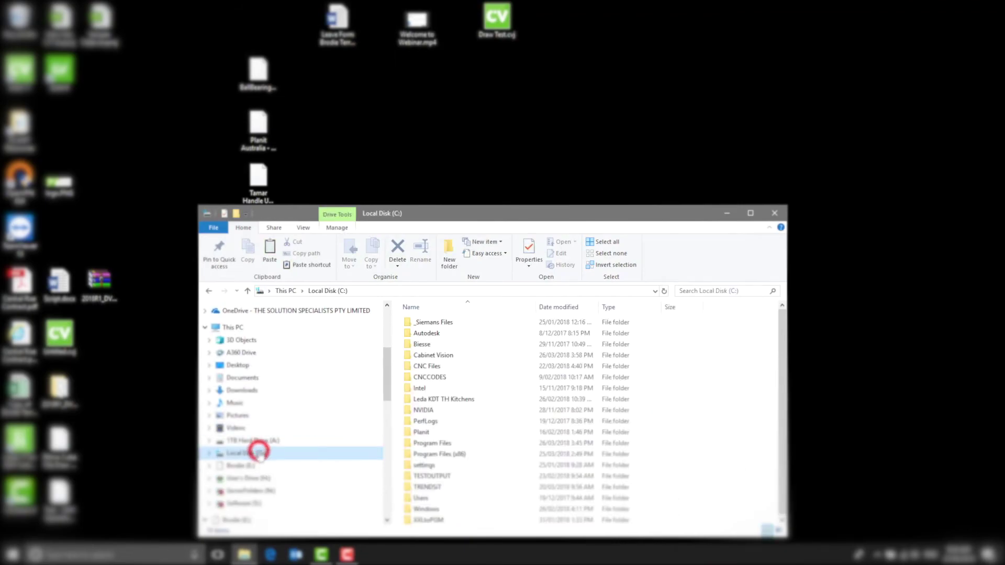
pyautogui.doubleClick(461, 355)
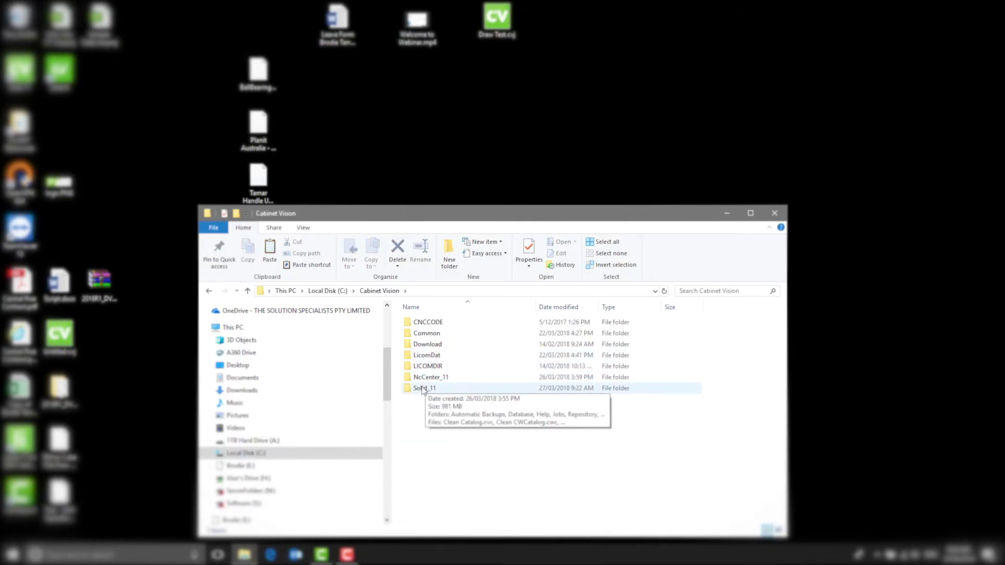
pyautogui.click(423, 388)
pyautogui.rightClick(422, 387)
pyautogui.click(422, 388)
pyautogui.doubleClick(421, 388)
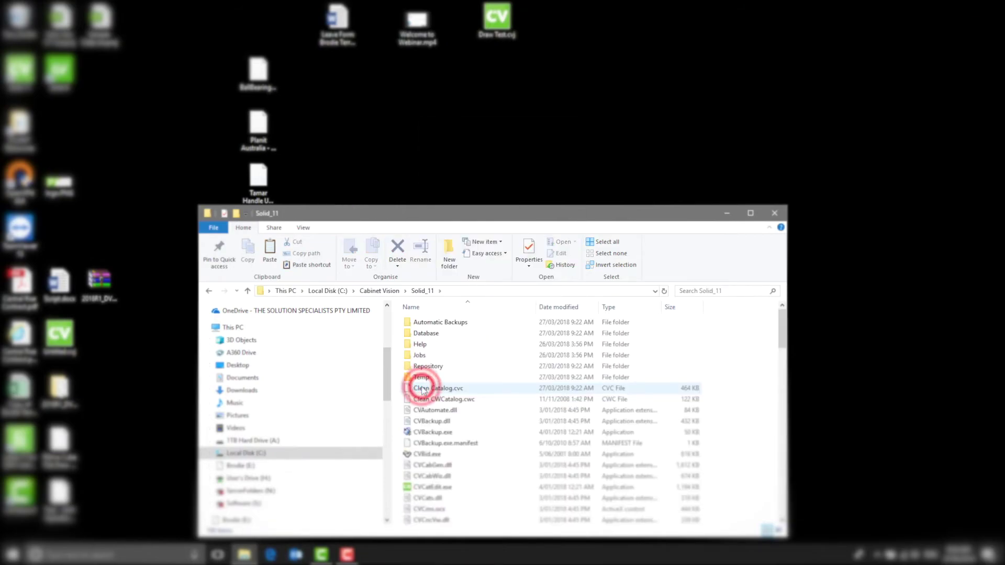
pyautogui.scroll(-5, 437, 364)
pyautogui.scroll(-7, 437, 364)
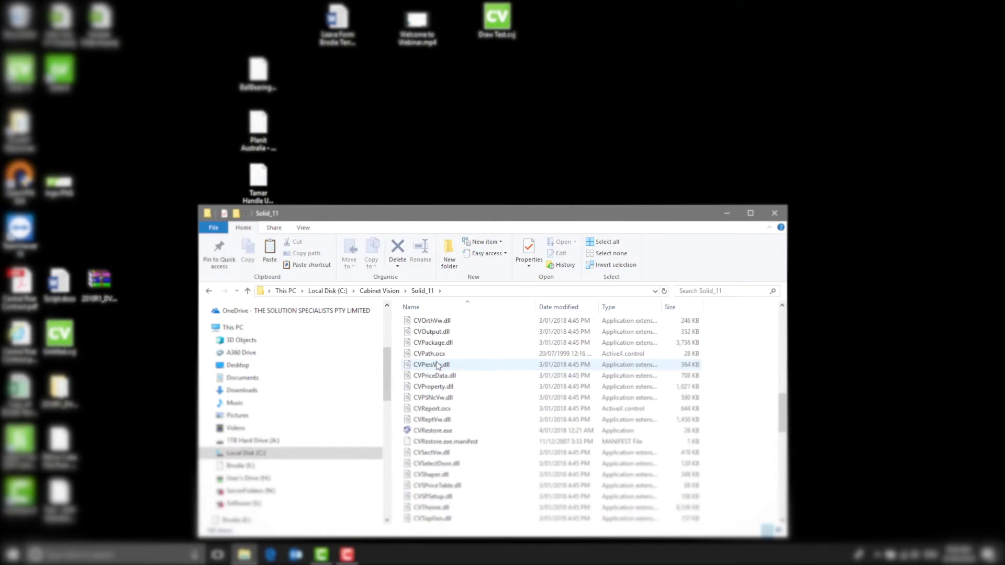
pyautogui.click(433, 363)
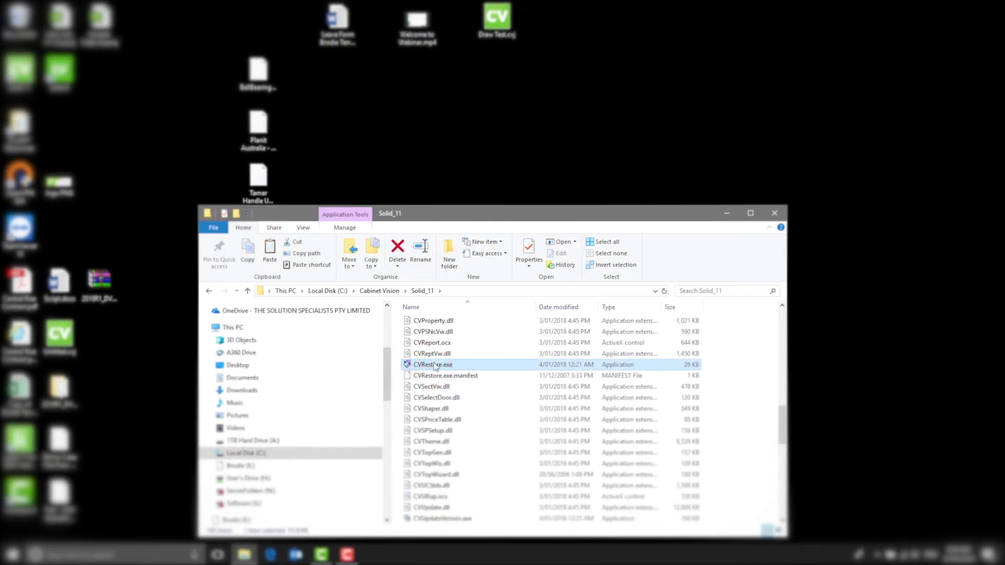
# Launch CVRestore as administrator and select the 03 27 18 - 09 05am automatic backup.
pyautogui.rightClick(433, 365)
pyautogui.click(464, 120)
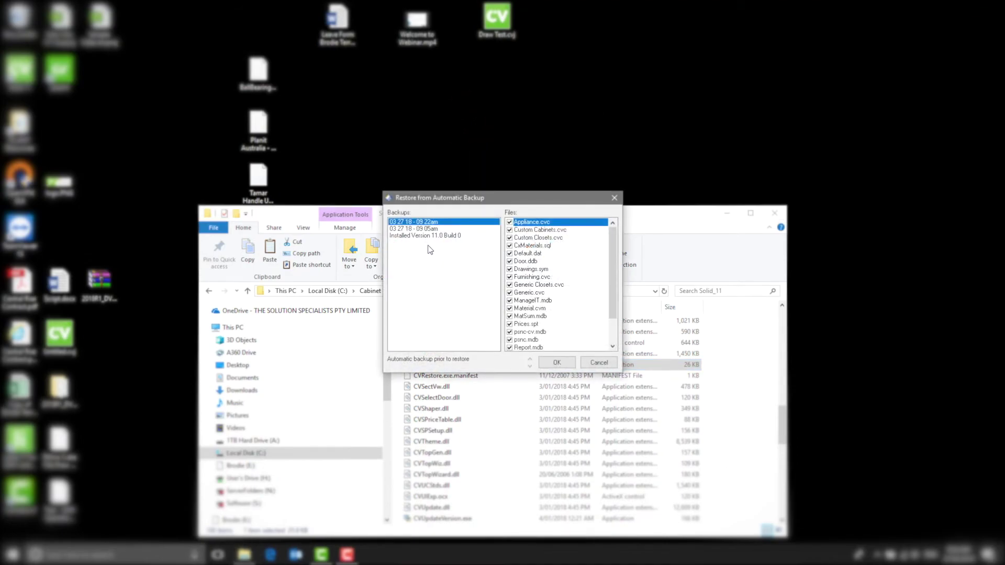
pyautogui.click(425, 230)
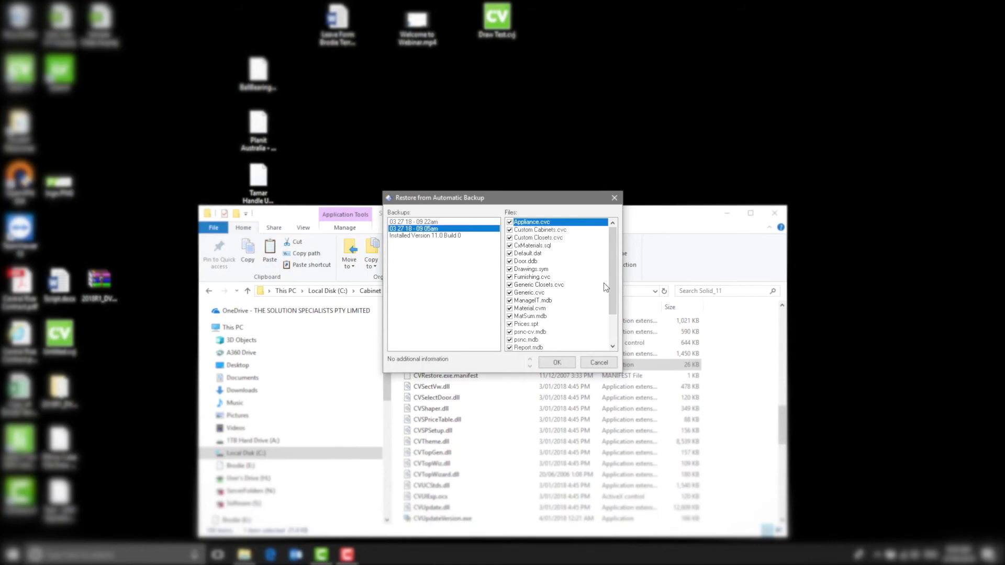
pyautogui.click(399, 236)
pyautogui.click(400, 229)
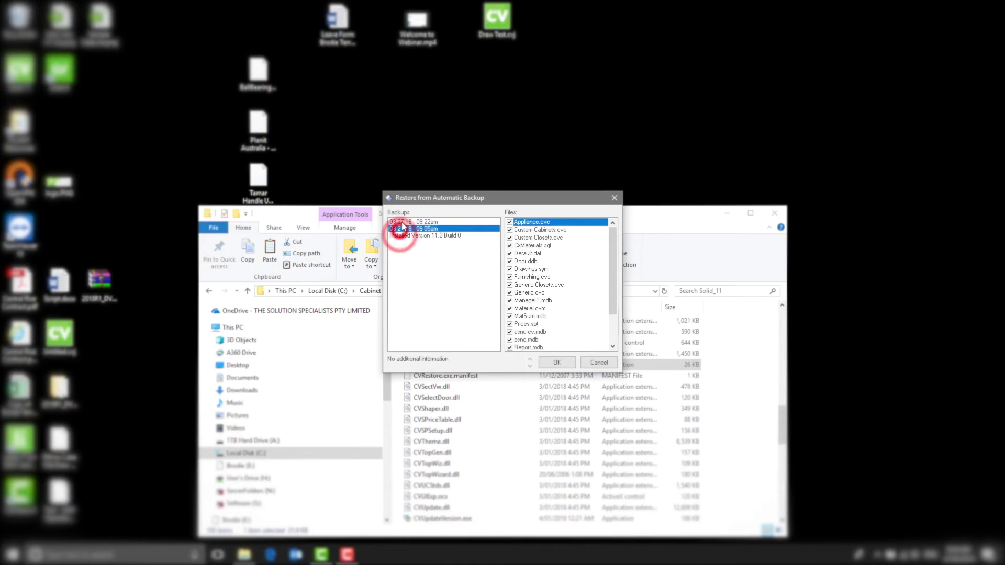
# Review the backup's file list, then restore all of its files.
pyautogui.scroll(-2, 522, 239)
pyautogui.scroll(2, 522, 239)
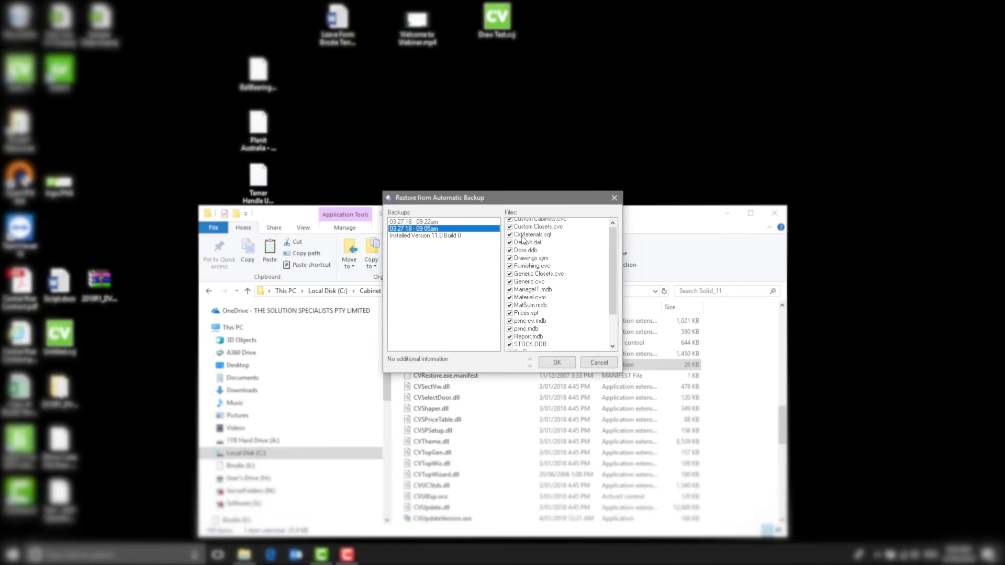
pyautogui.scroll(-2, 519, 314)
pyautogui.scroll(2, 516, 342)
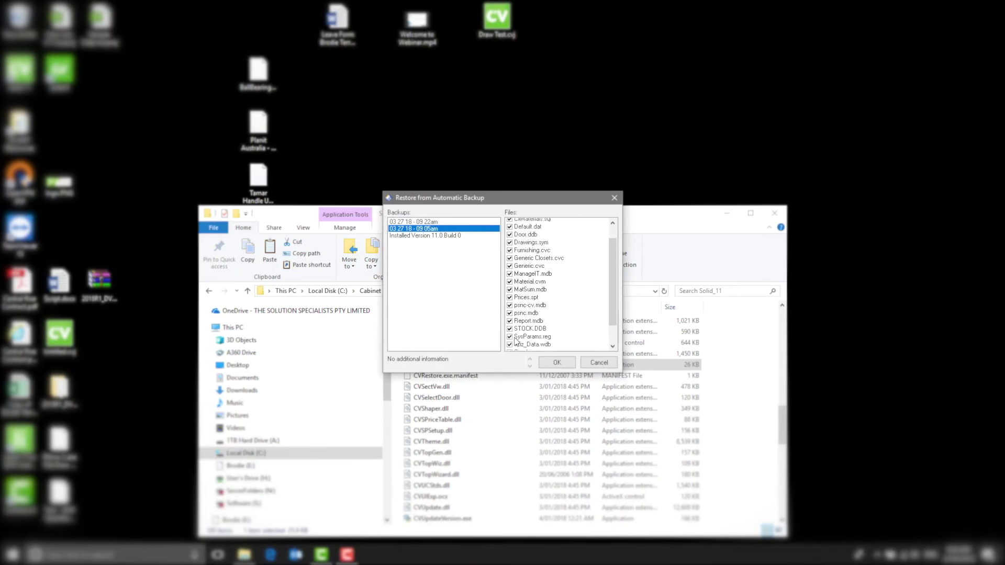
pyautogui.scroll(-2, 512, 317)
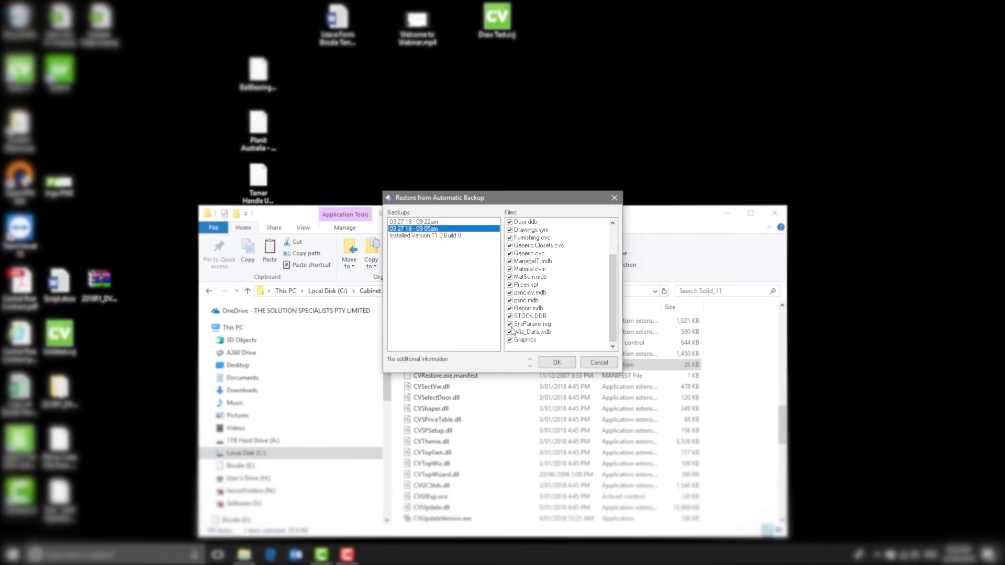
pyautogui.scroll(2, 511, 314)
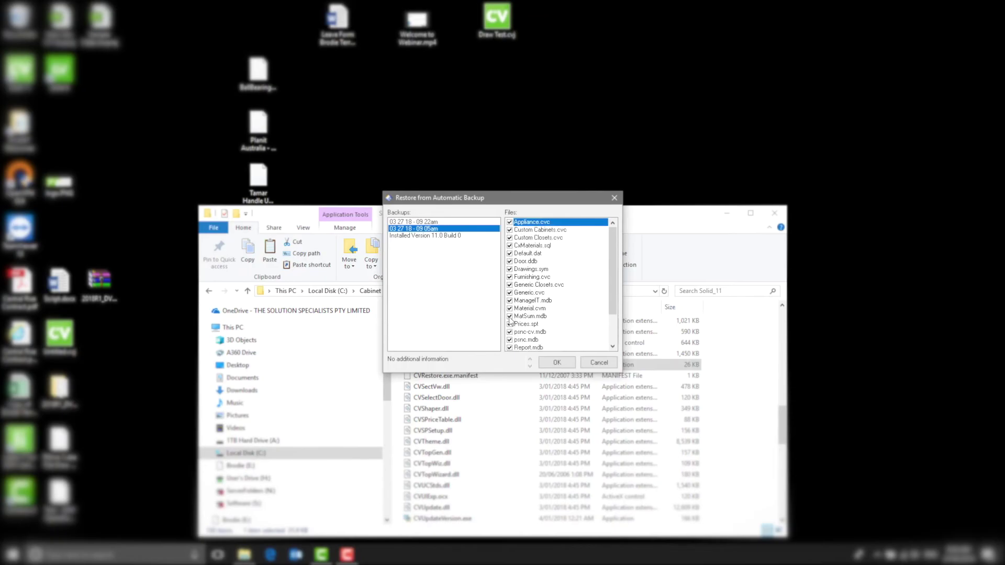
pyautogui.click(557, 362)
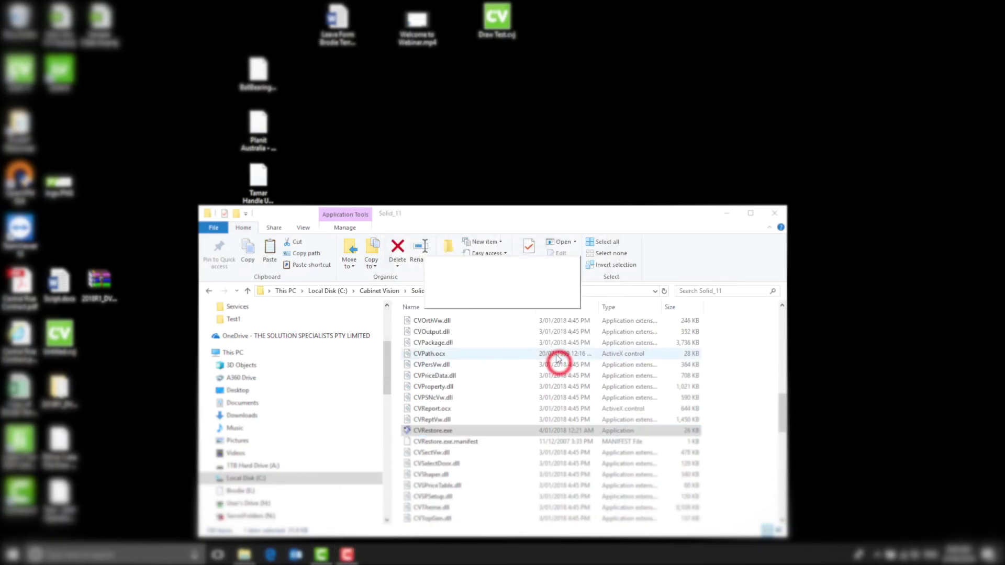